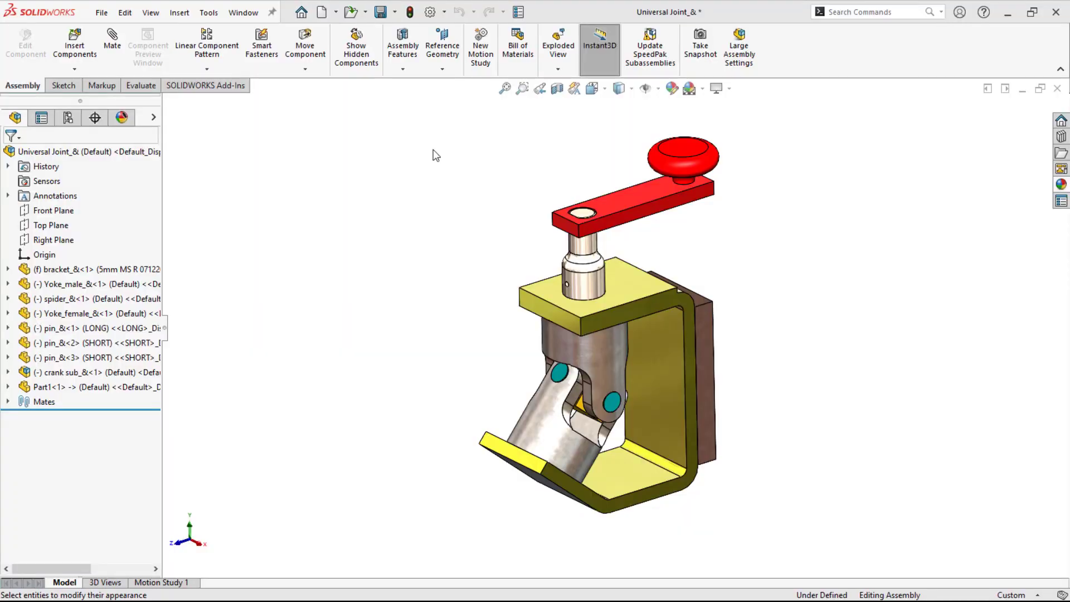
- Open the bracket_&<1> component of the Universal Joint in its own part window
{"action": "left_click", "coordinate": [70, 270]}
{"action": "left_click", "coordinate": [78, 231]}
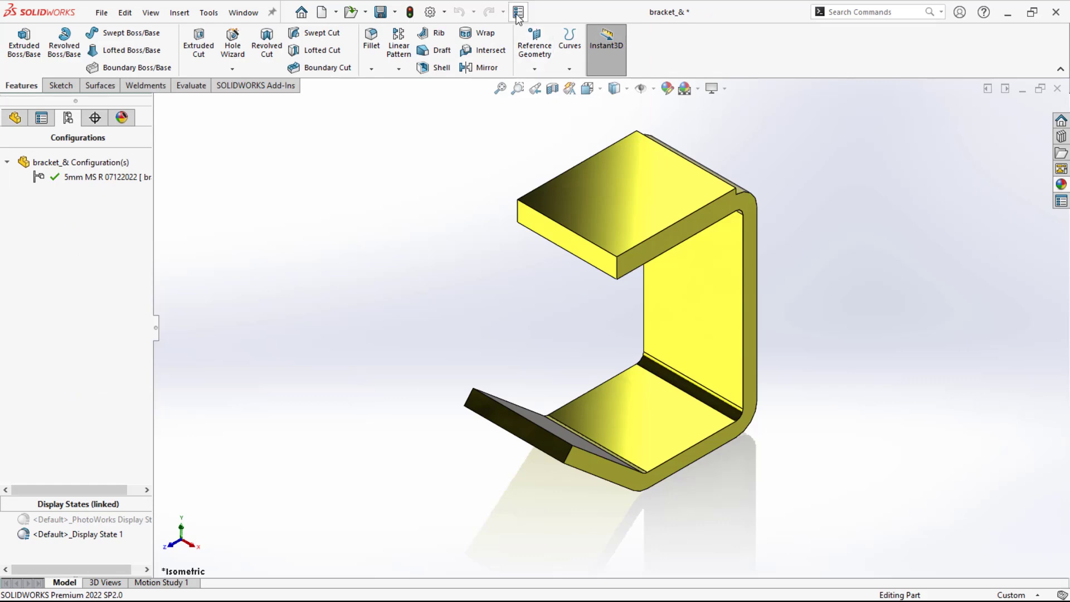
- Add a new custom property named Vendor to the bracket part
{"action": "left_click", "coordinate": [519, 12]}
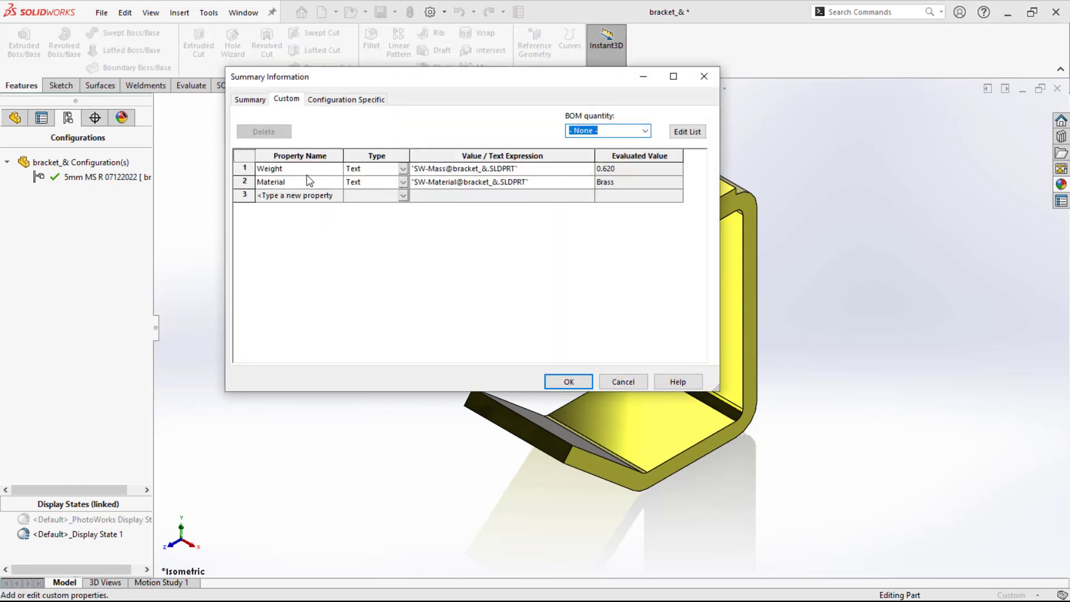
{"action": "left_click", "coordinate": [286, 195]}
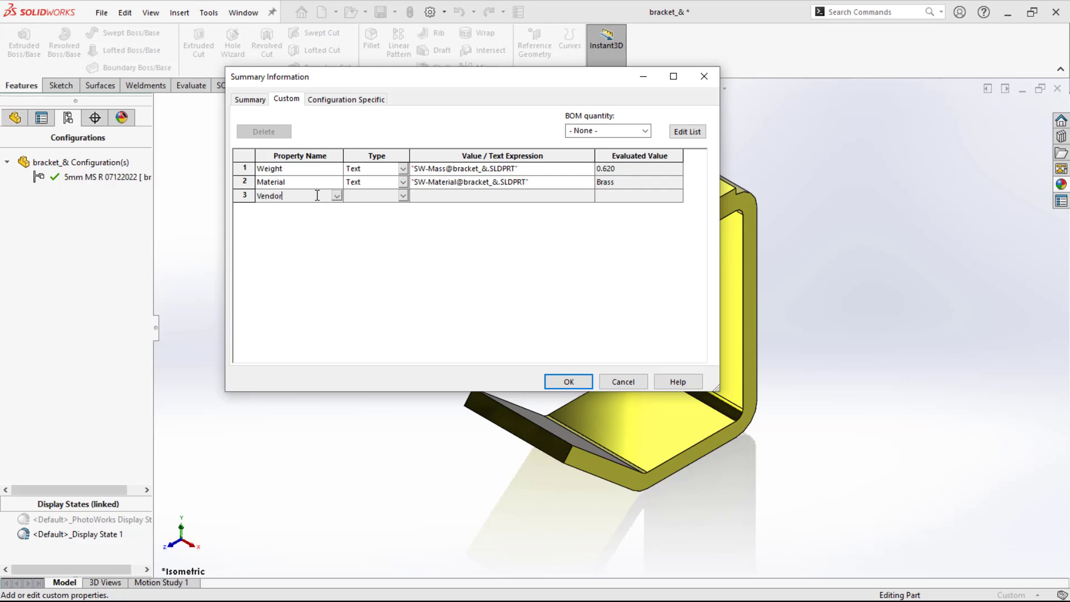
{"action": "left_click", "coordinate": [337, 195]}
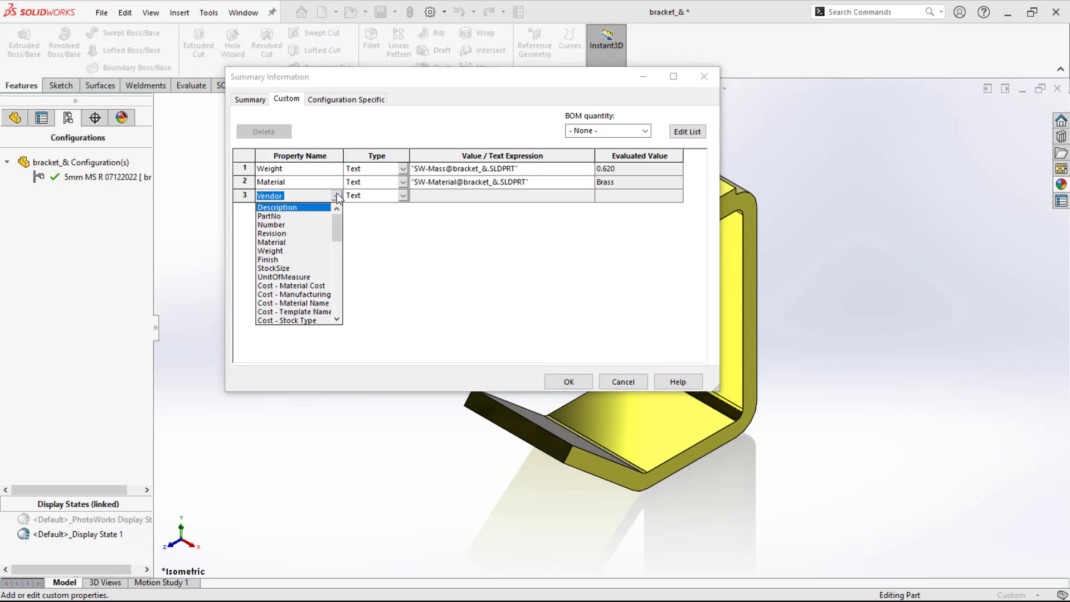
{"action": "scroll", "coordinate": [290, 251], "scroll_direction": "down", "scroll_amount": 4}
{"action": "scroll", "coordinate": [283, 290], "scroll_direction": "down", "scroll_amount": 3}
{"action": "left_click", "coordinate": [322, 266]}
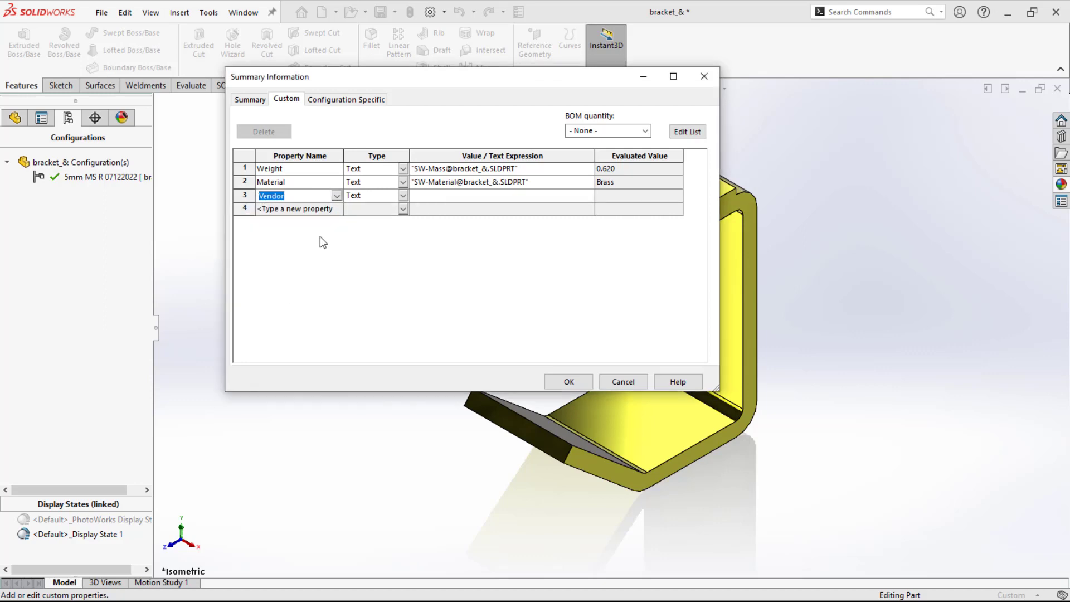
- Copy the vendor names Molex, ABB, TATA and TYCO from Notepad, then return to the Vendor value
{"action": "left_click", "coordinate": [431, 199]}
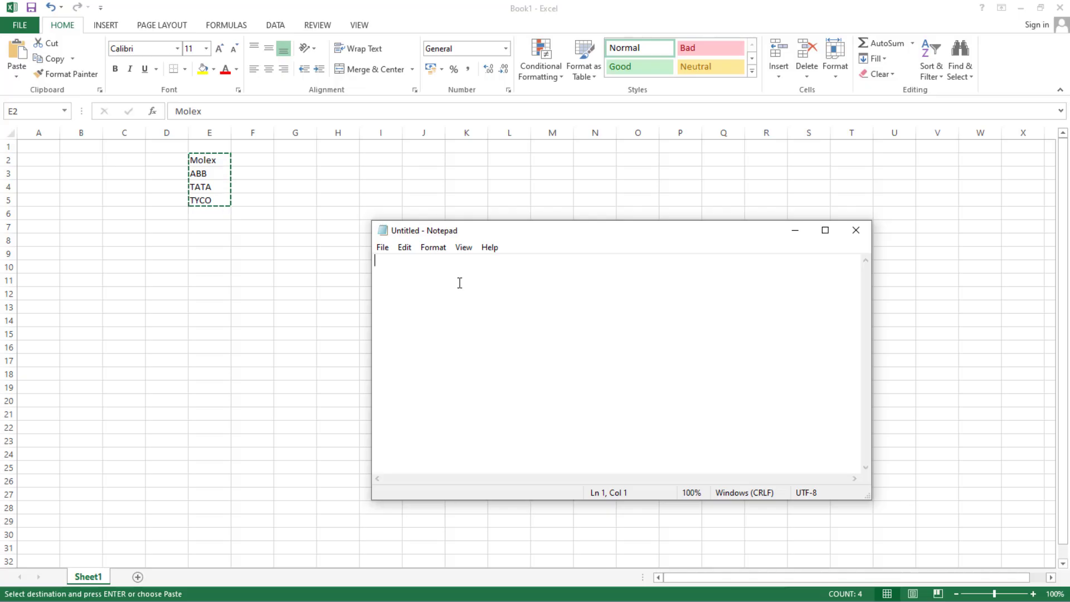
{"action": "key", "text": "ctrl+v"}
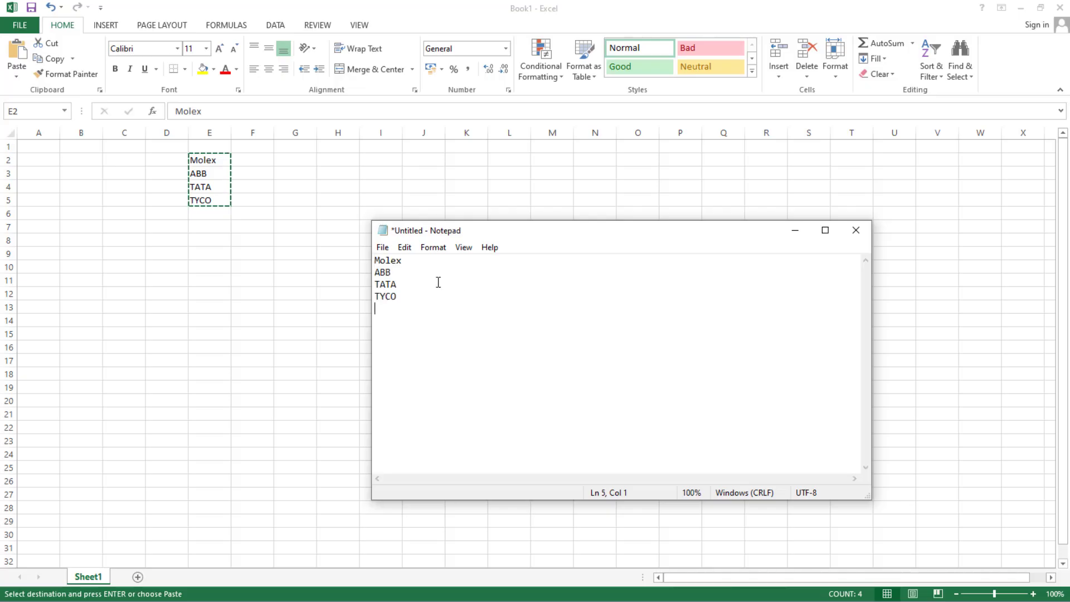
{"action": "left_click_drag", "start_coordinate": [402, 296], "coordinate": [372, 255]}
{"action": "key", "text": "ctrl+c"}
{"action": "key", "text": "alt+Tab"}
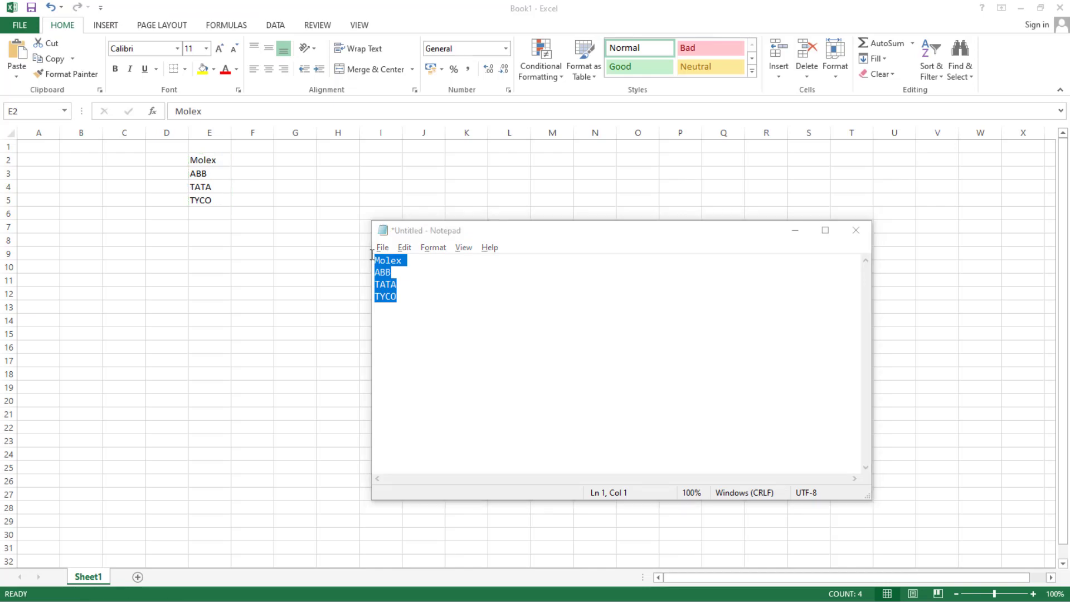
{"action": "key", "text": "ctrl+v"}
{"action": "key", "text": "alt+Tab"}
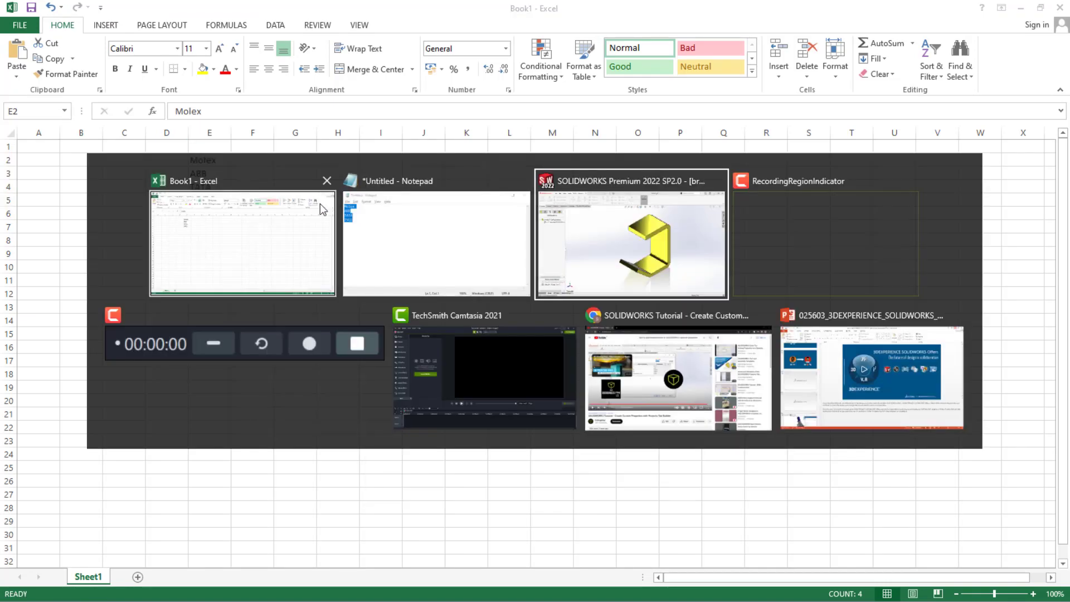
{"action": "left_click", "coordinate": [617, 234]}
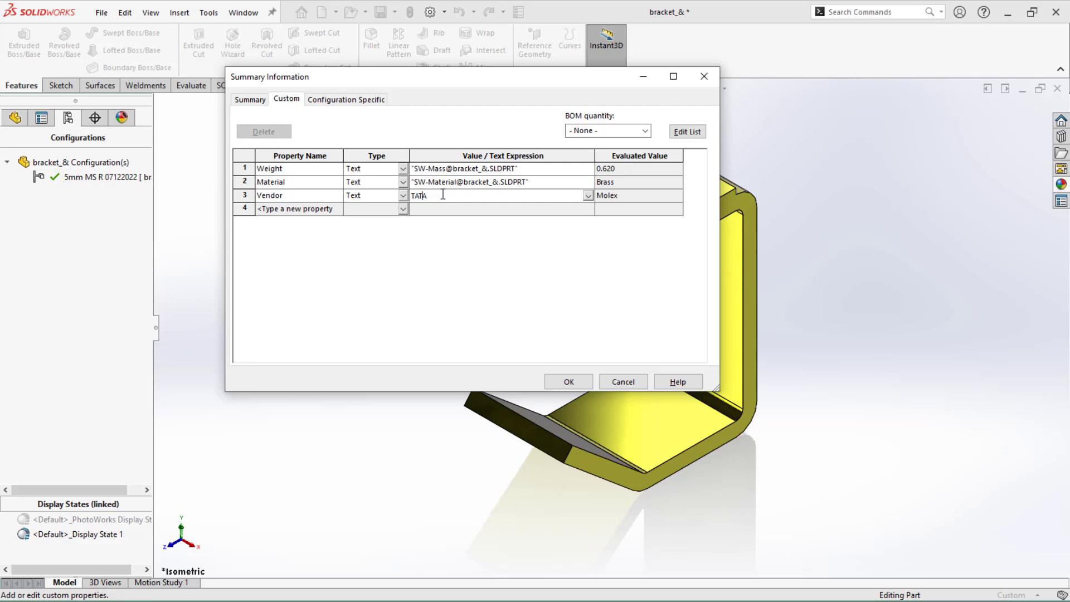
- Set Vendor to the pasted list Molex, ABB, TATA, TYCO, save the properties, and go back to the assembly
{"action": "key", "text": "Down"}
{"action": "left_click", "coordinate": [561, 383]}
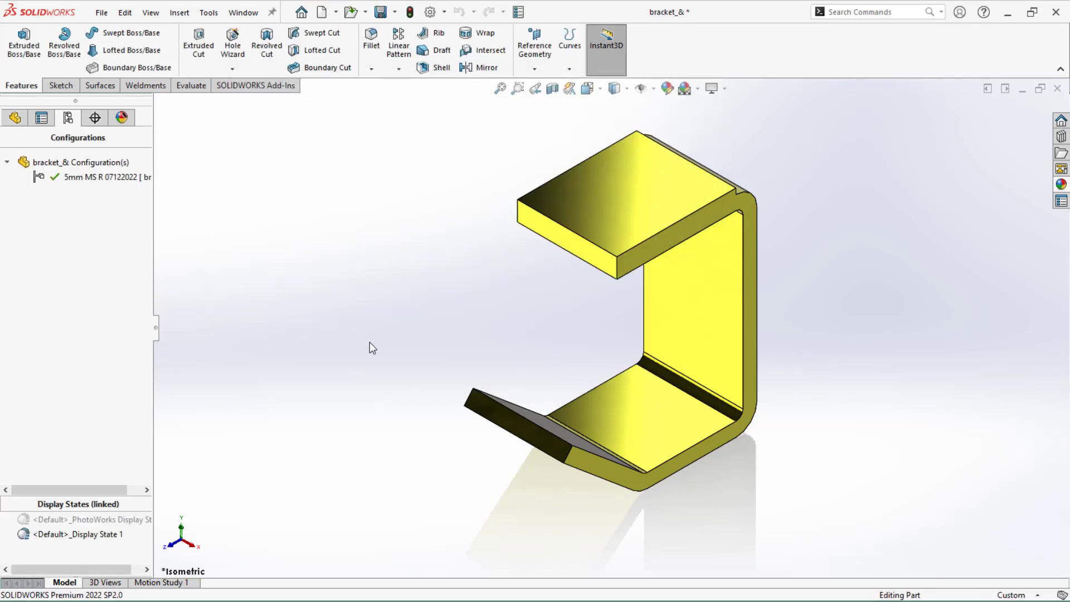
{"action": "key", "text": "ctrl+Tab"}
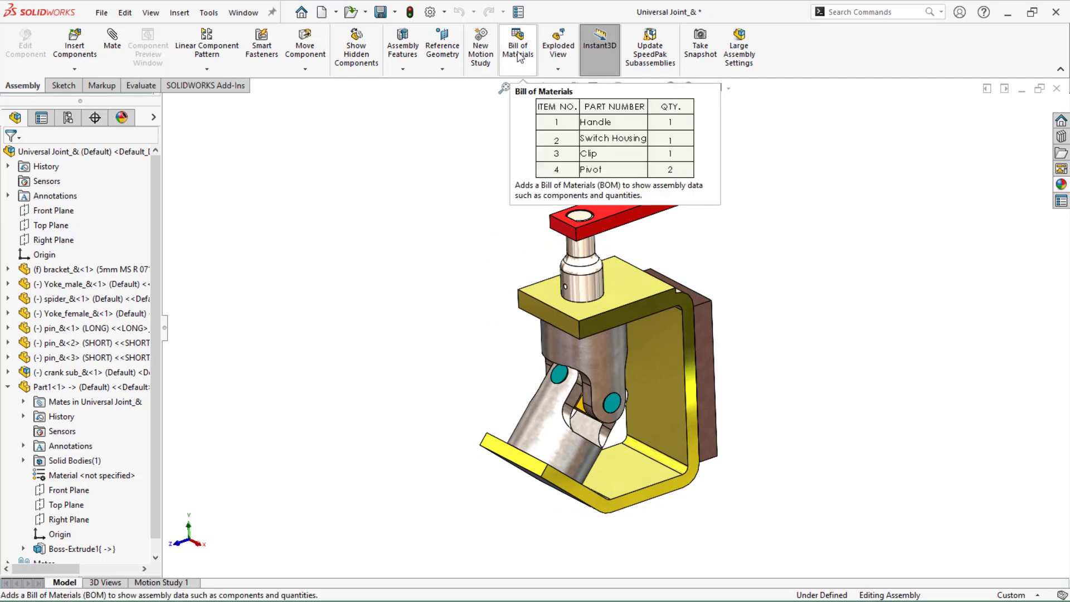
- Create a new drawing from the Universal Joint assembly using Make Drawing from Part/Assembly
{"action": "left_click", "coordinate": [336, 12]}
{"action": "left_click", "coordinate": [341, 42]}
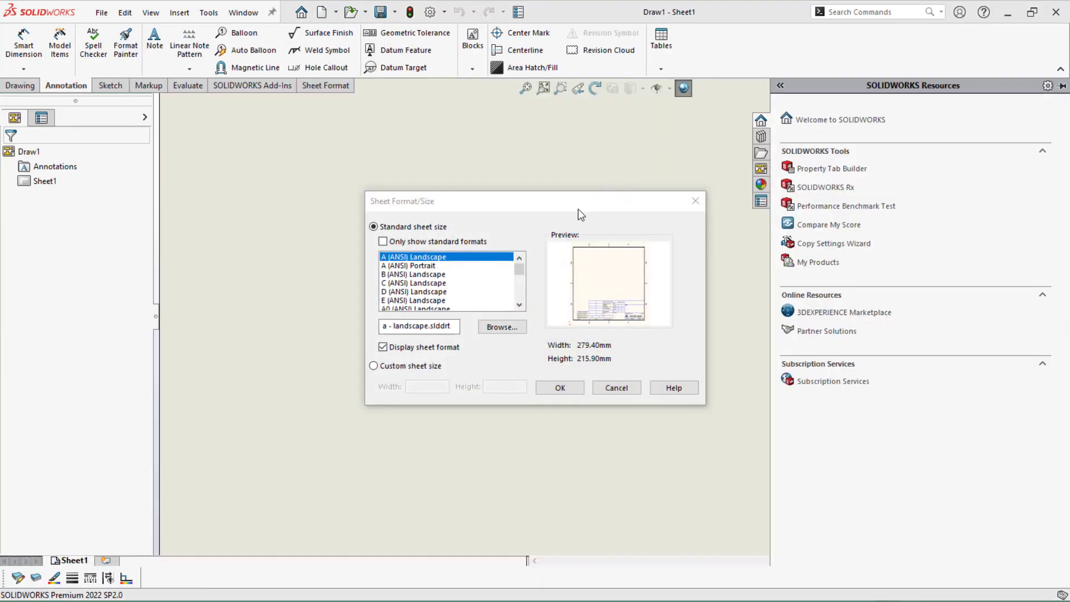
- Use the standard A2 (ISO) sheet format for the drawing
{"action": "left_click", "coordinate": [390, 241]}
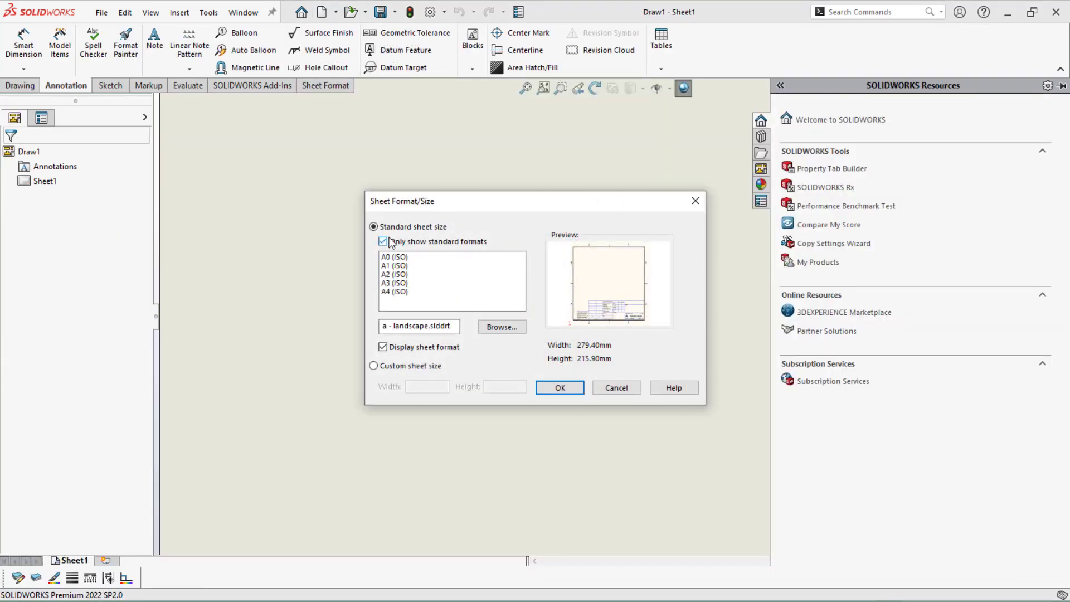
{"action": "left_click", "coordinate": [399, 275]}
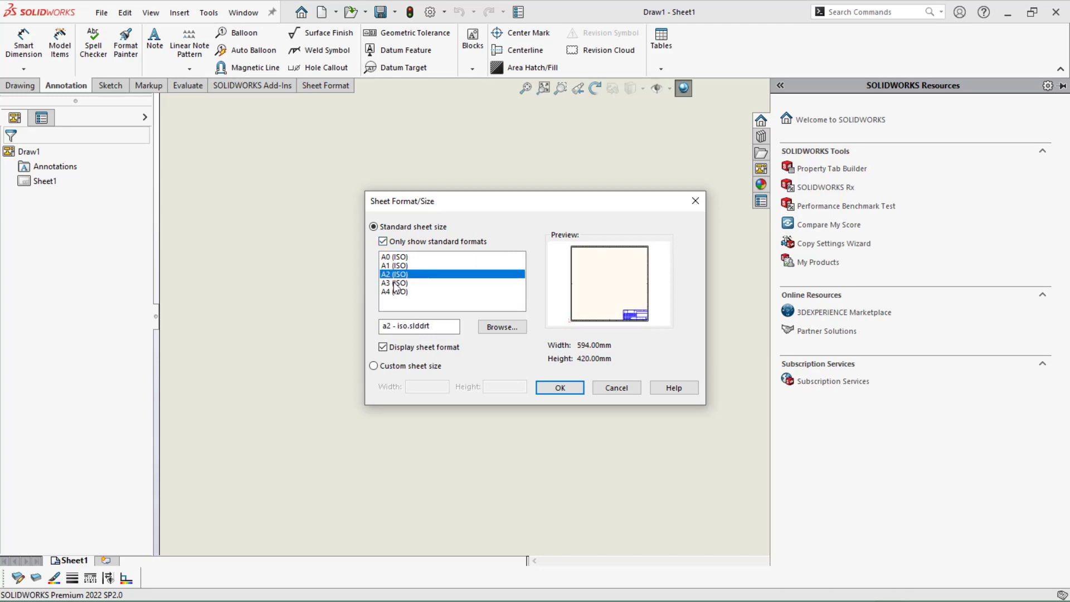
{"action": "left_click", "coordinate": [555, 389]}
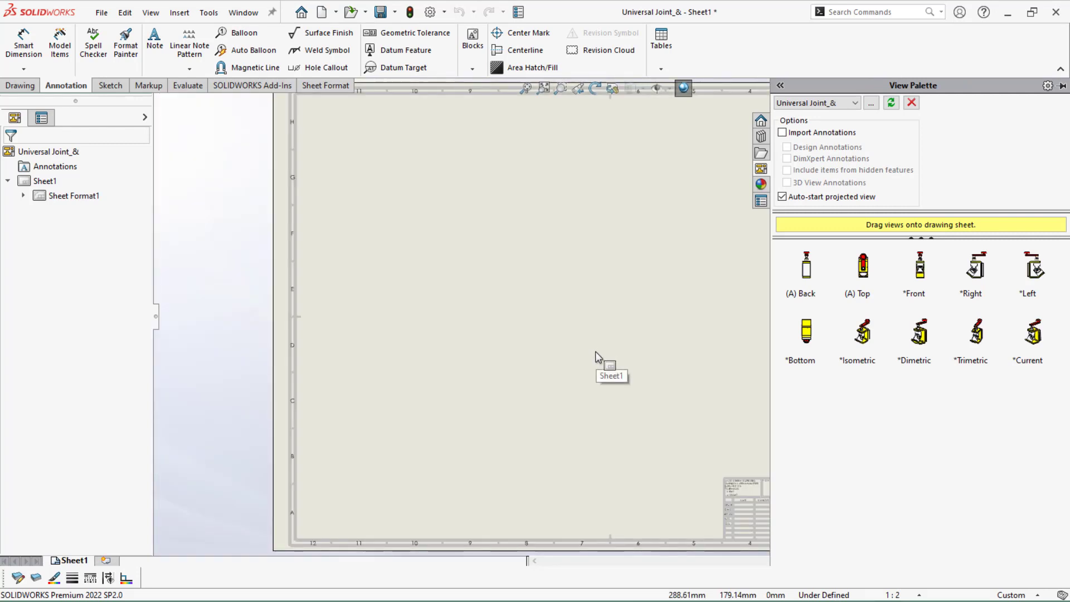
- Place an isometric view at 1:1 scale, lowered on the sheet and displayed Shaded With Edges
{"action": "mouse_move", "coordinate": [879, 363]}
{"action": "left_mouse_down"}
{"action": "mouse_move", "coordinate": [394, 257]}
{"action": "mouse_move", "coordinate": [446, 239]}
{"action": "left_mouse_up"}
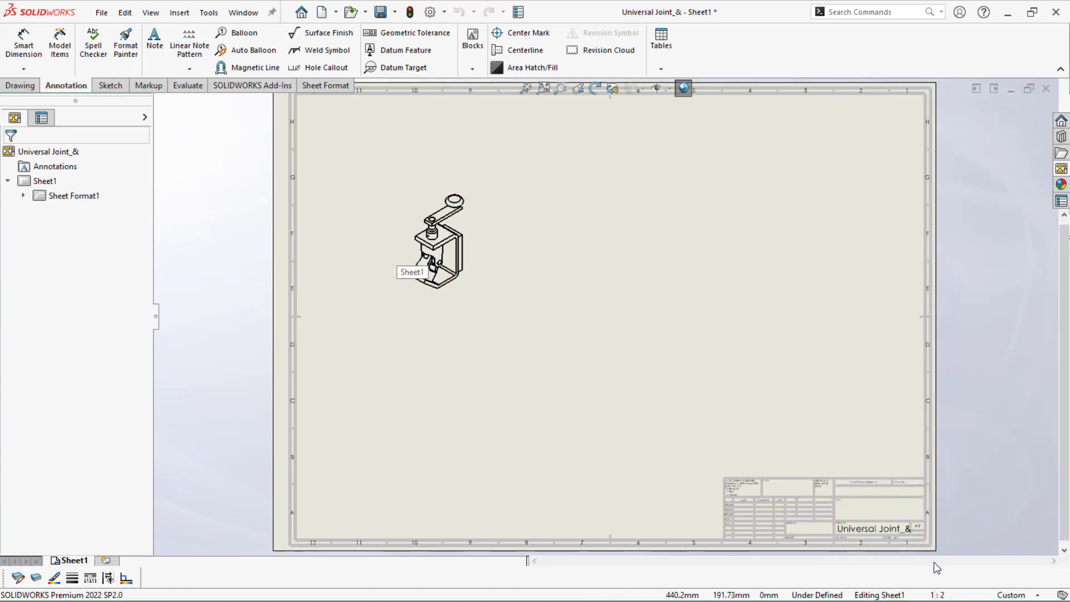
{"action": "left_click", "coordinate": [919, 596]}
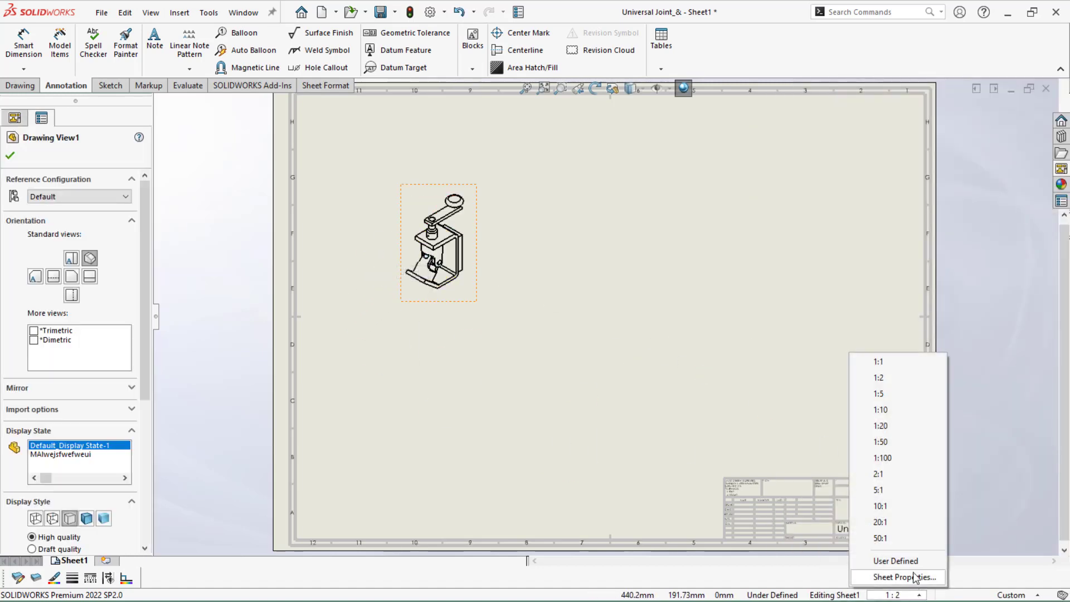
{"action": "left_click", "coordinate": [879, 362]}
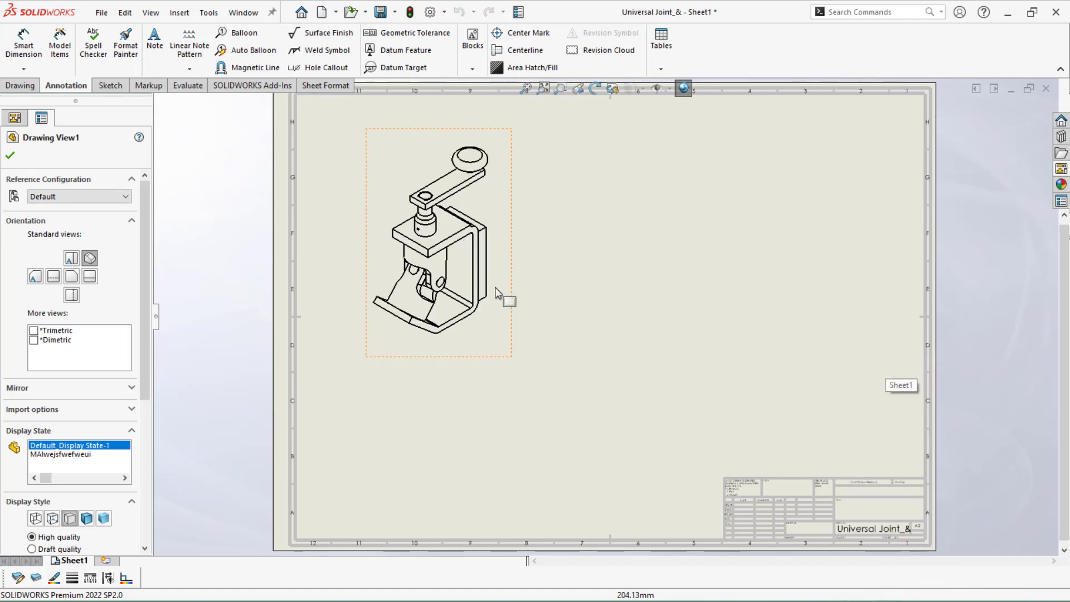
{"action": "left_click_drag", "start_coordinate": [489, 363], "coordinate": [487, 393]}
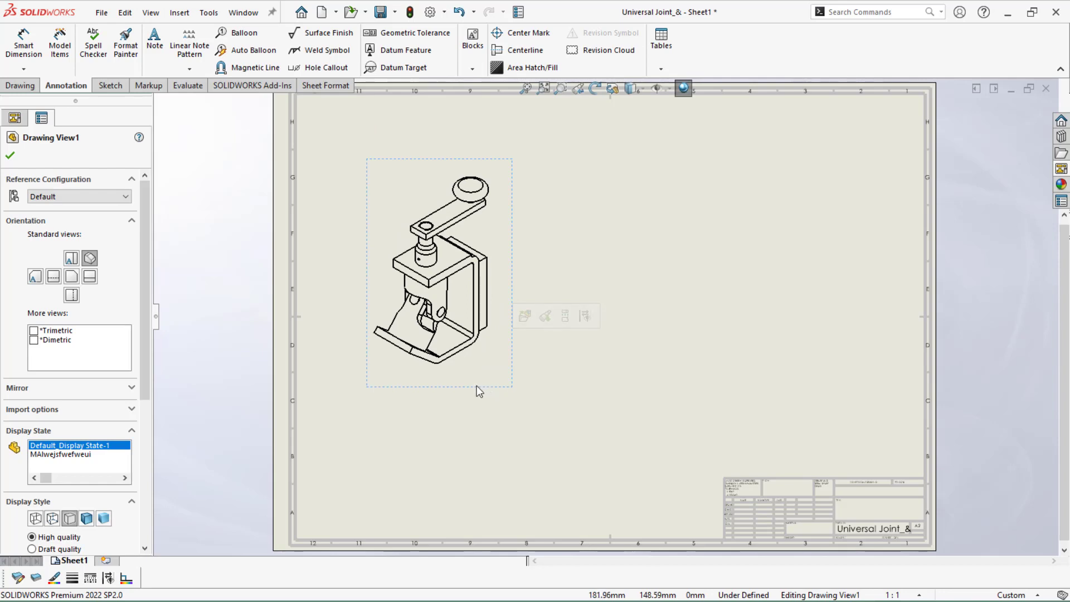
{"action": "left_click", "coordinate": [631, 89]}
{"action": "left_click", "coordinate": [631, 107]}
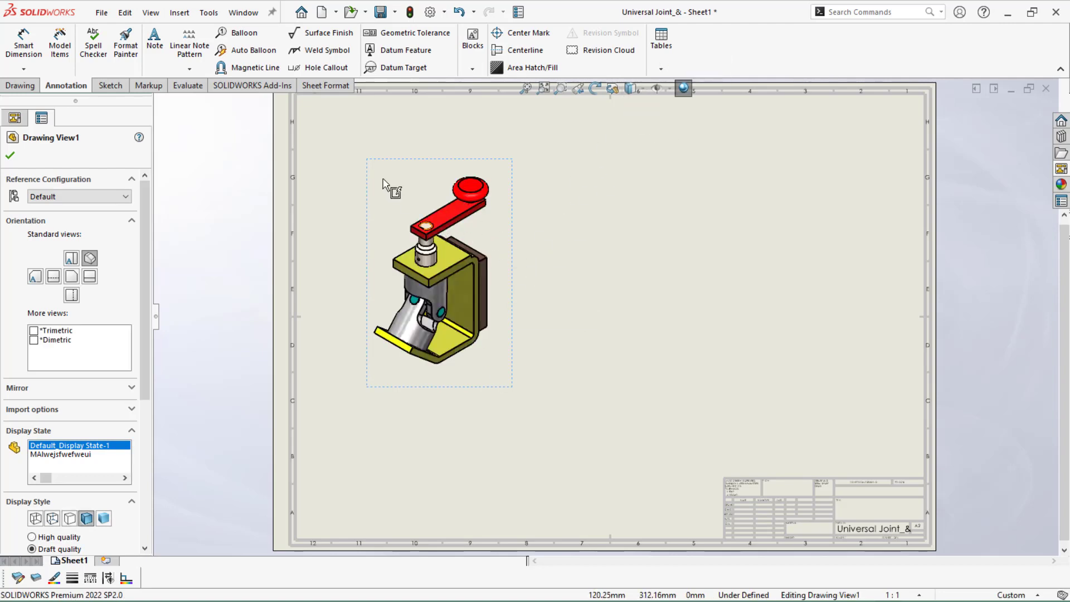
{"action": "left_click", "coordinate": [634, 354]}
{"action": "scroll", "coordinate": [634, 355], "scroll_direction": "down", "scroll_amount": 1}
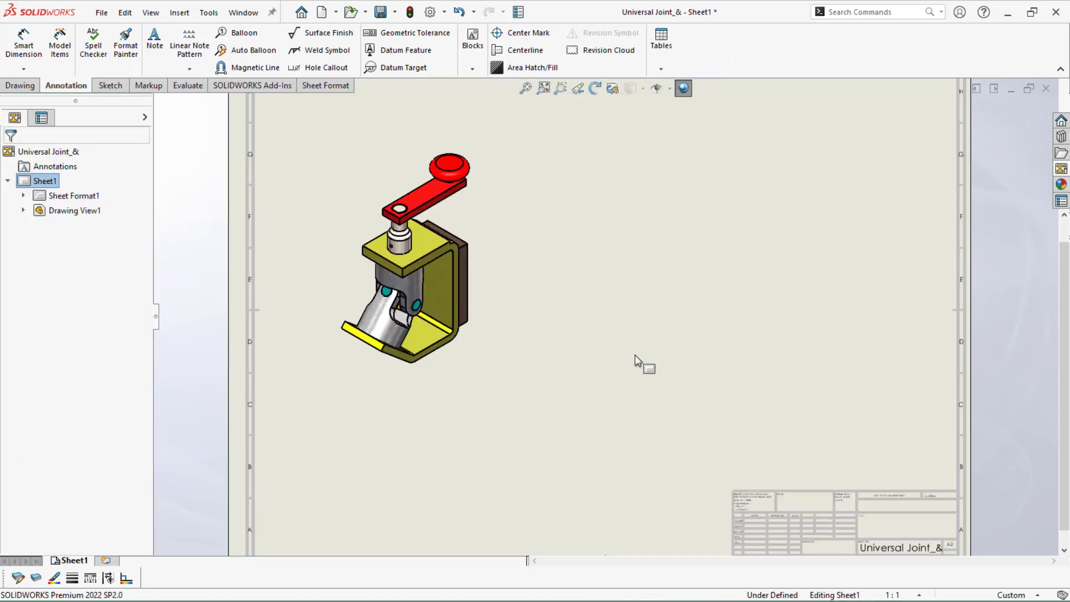
- Insert a Bill of Materials for the isometric view using the bom-all template
{"action": "key", "text": "f"}
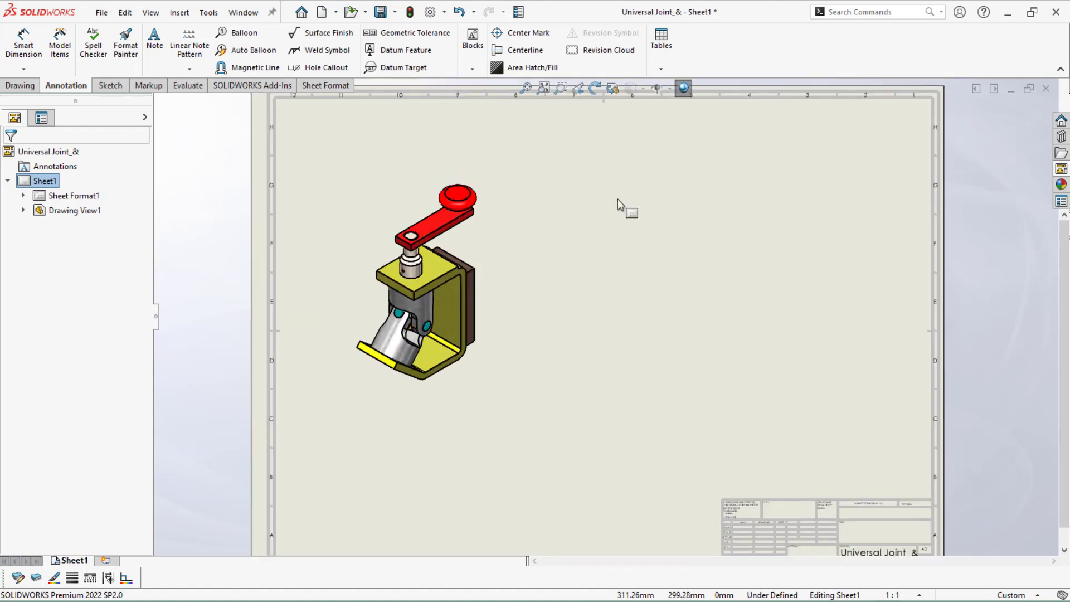
{"action": "left_click", "coordinate": [659, 68]}
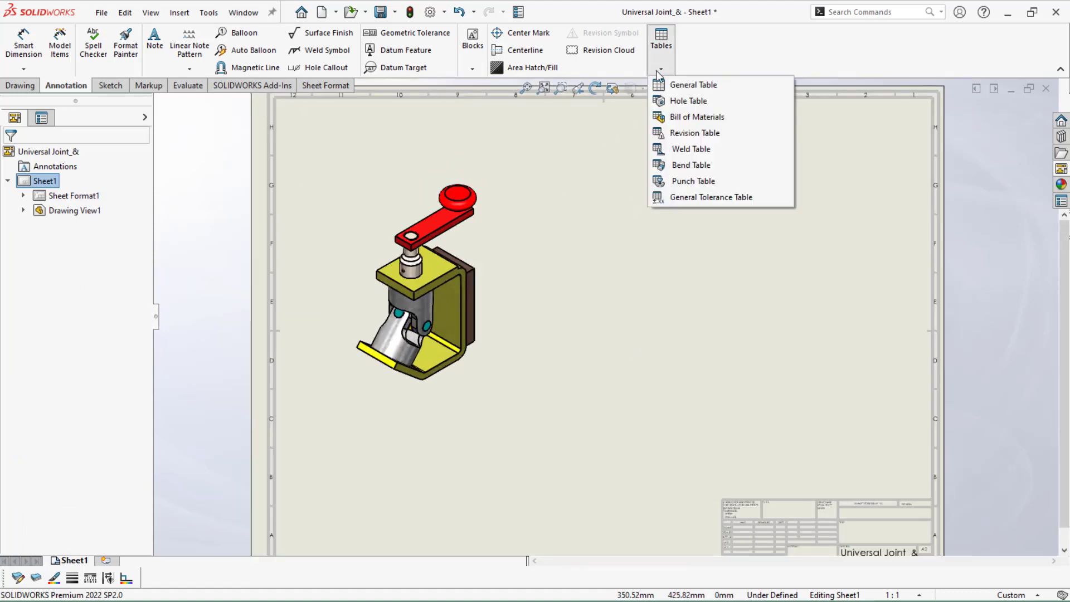
{"action": "left_click", "coordinate": [677, 117]}
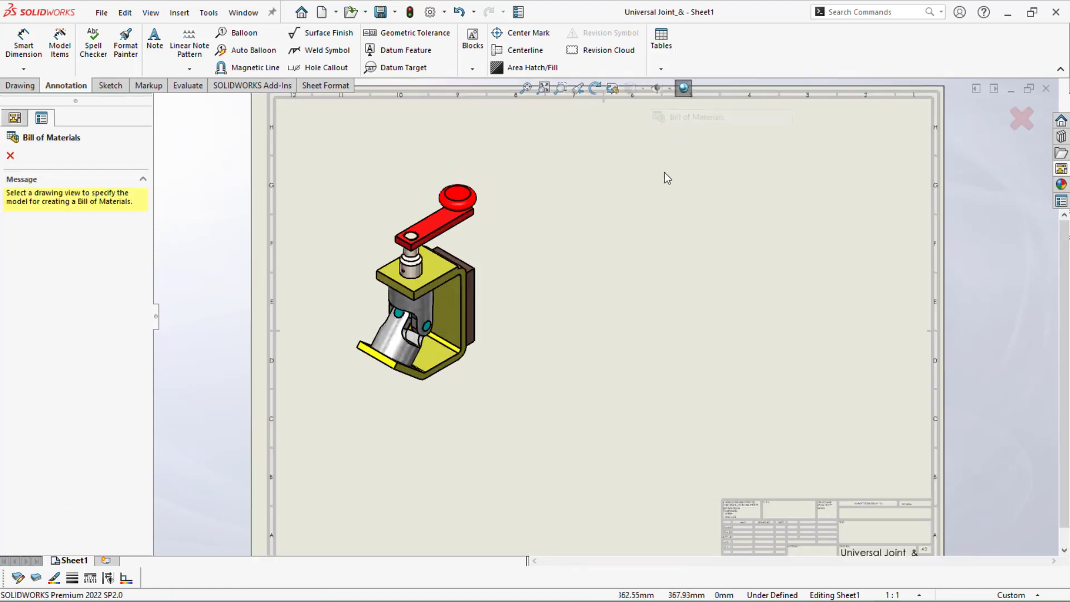
{"action": "left_click", "coordinate": [483, 239]}
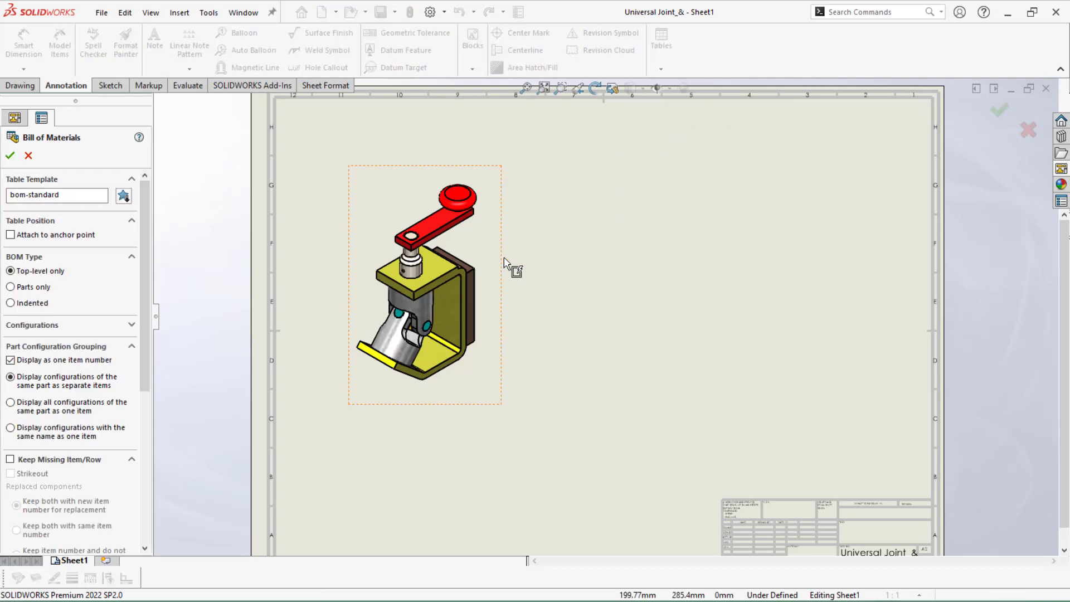
{"action": "left_click", "coordinate": [125, 197]}
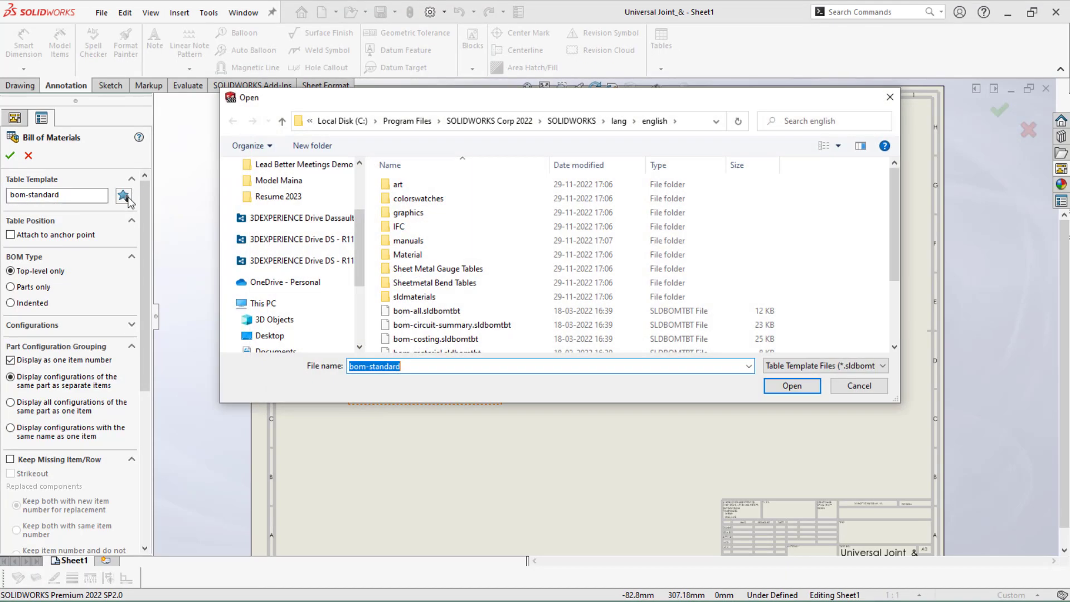
{"action": "left_click", "coordinate": [441, 310]}
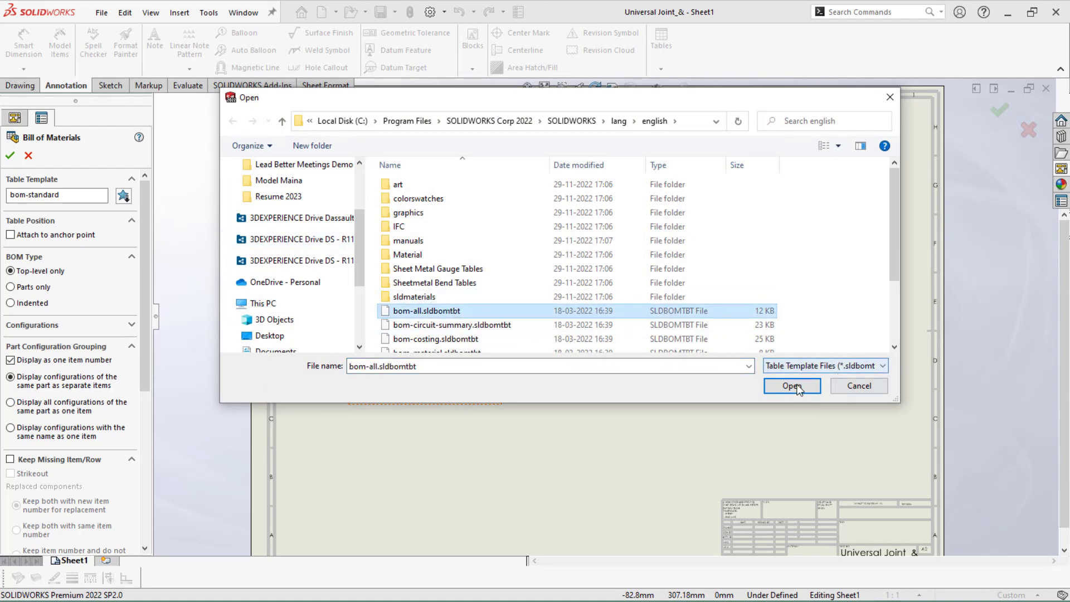
{"action": "left_click", "coordinate": [793, 386]}
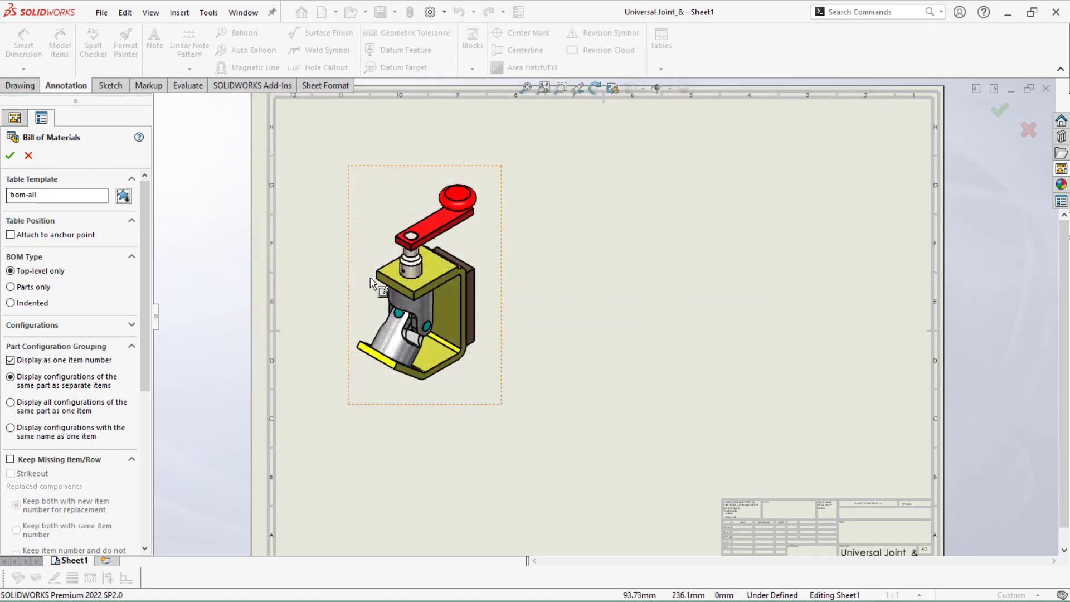
{"action": "left_click", "coordinate": [10, 156]}
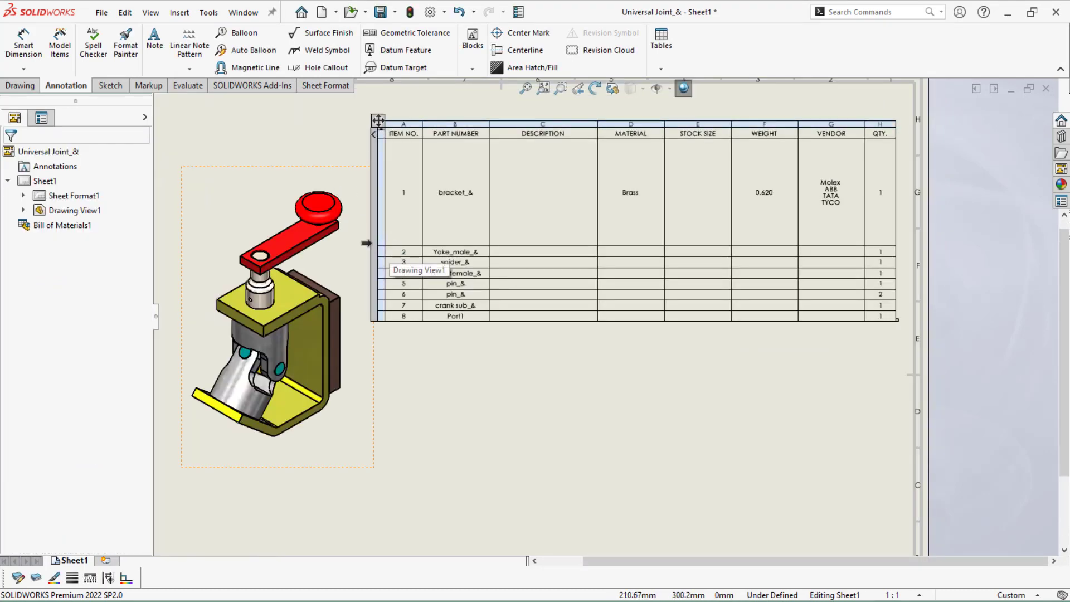
- Shorten the BOM's bracket_& row to just fit its four vendor names
{"action": "left_click_drag", "start_coordinate": [382, 245], "coordinate": [392, 175]}
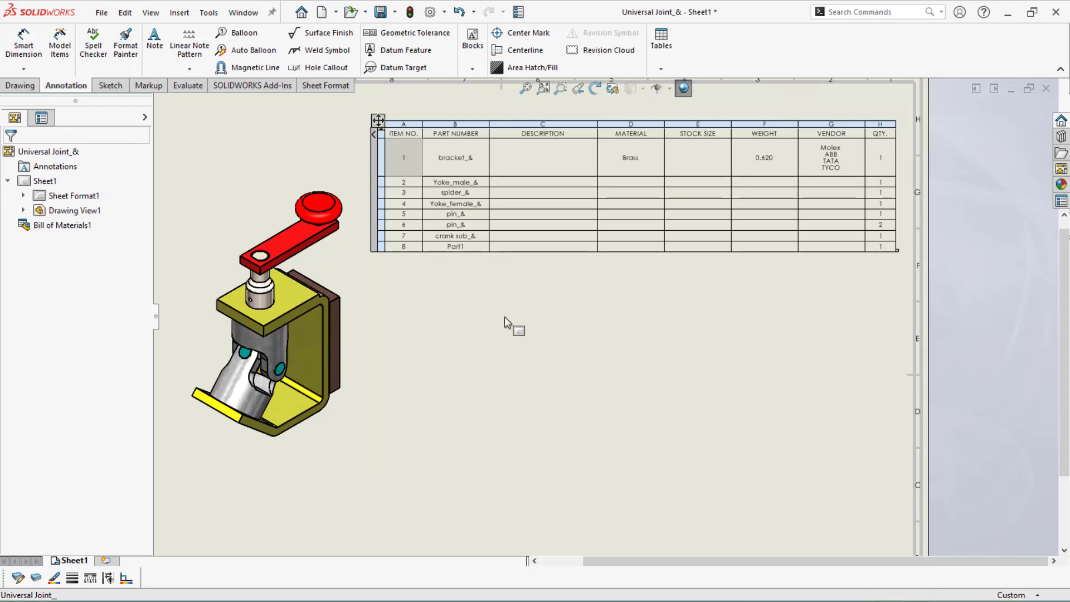
{"action": "scroll", "coordinate": [842, 170], "scroll_direction": "down", "scroll_amount": 2}
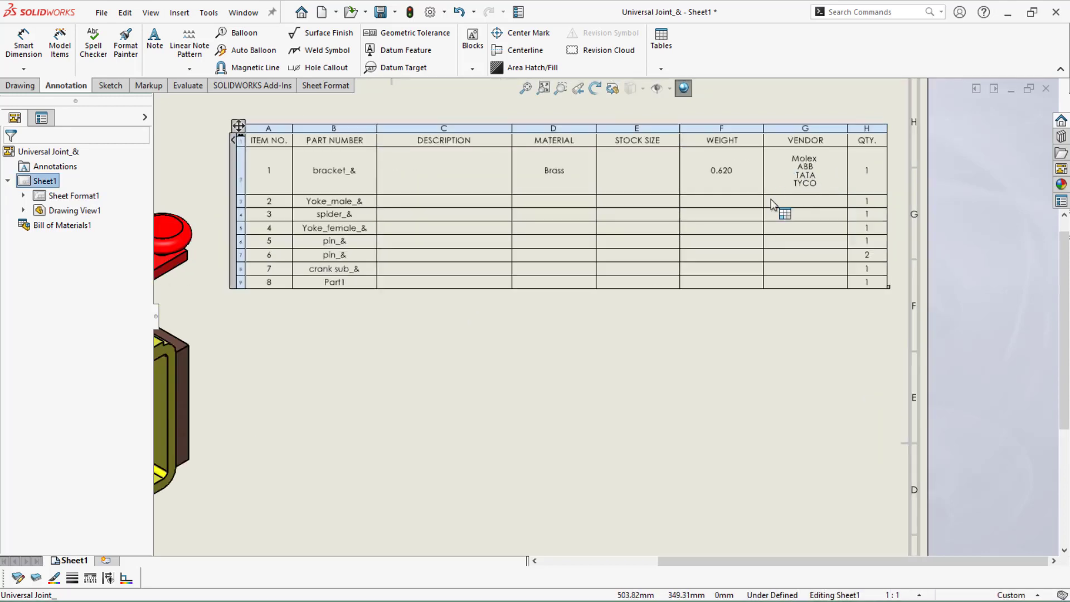
{"action": "left_click", "coordinate": [799, 303]}
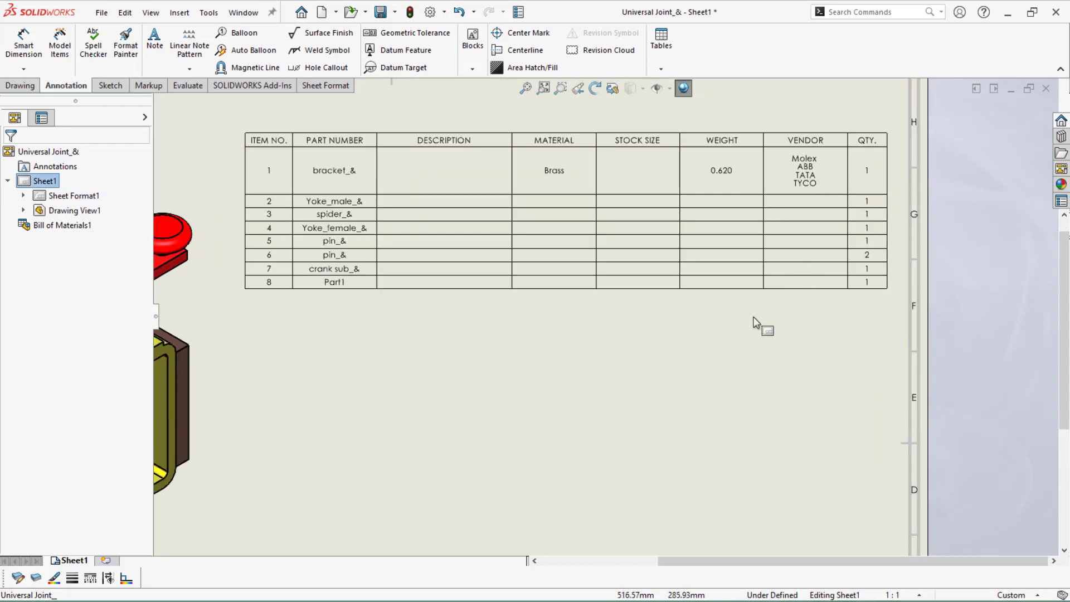
{"action": "scroll", "coordinate": [597, 330], "scroll_direction": "up", "scroll_amount": 1}
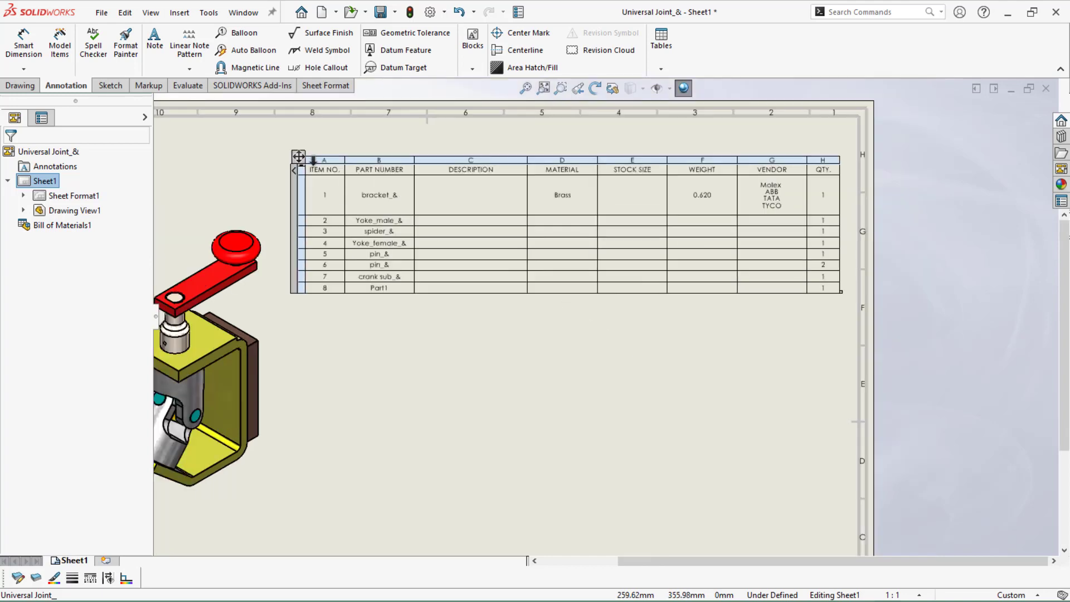
{"action": "scroll", "coordinate": [303, 130], "scroll_direction": "down", "scroll_amount": 1}
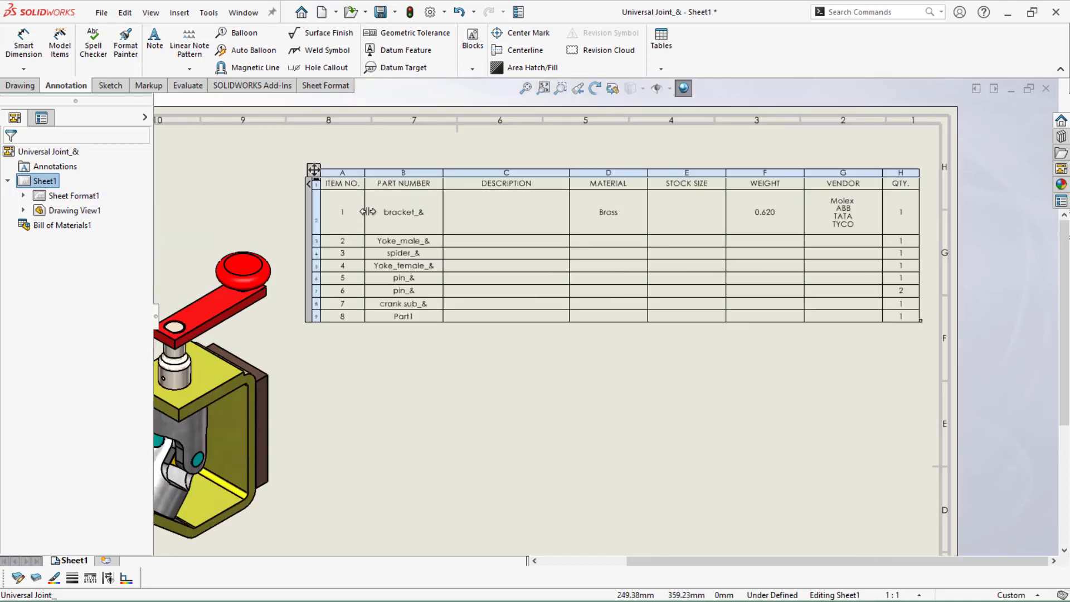
{"action": "scroll", "coordinate": [232, 394], "scroll_direction": "up", "scroll_amount": 1}
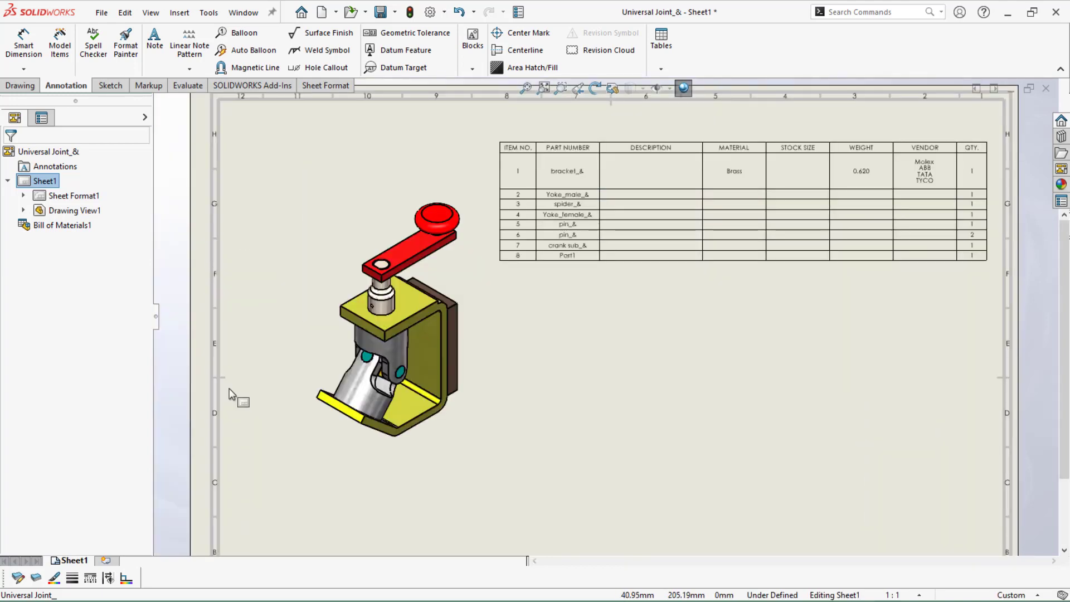
{"action": "key", "text": "ctrl+Tab"}
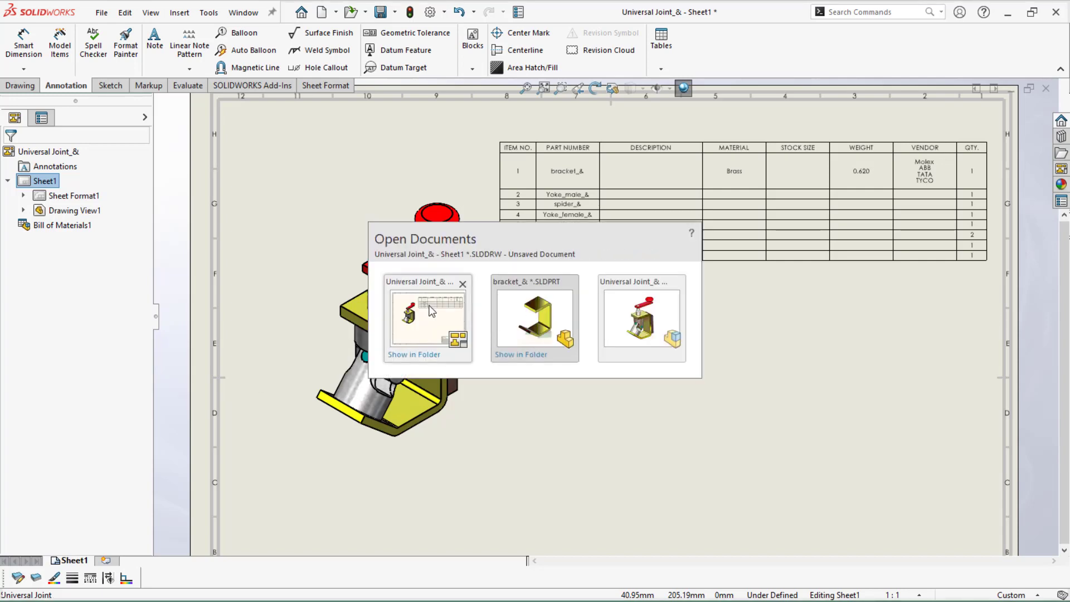
- In the bracket_& part, add a fourth custom property, VendorNo, of type Text
{"action": "left_click", "coordinate": [548, 310]}
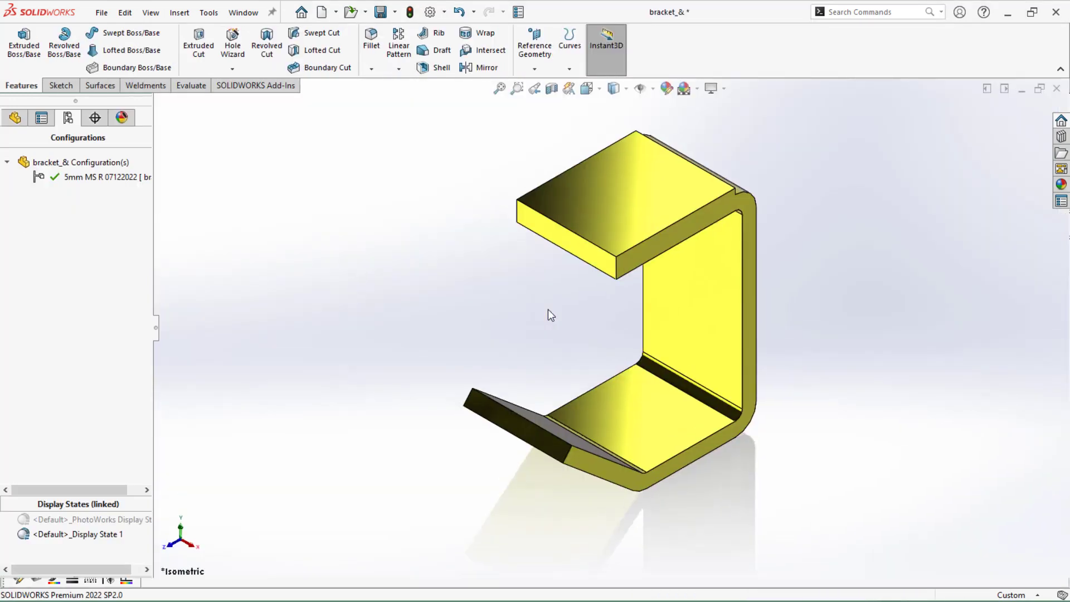
{"action": "left_click", "coordinate": [518, 12]}
{"action": "left_click", "coordinate": [320, 208]}
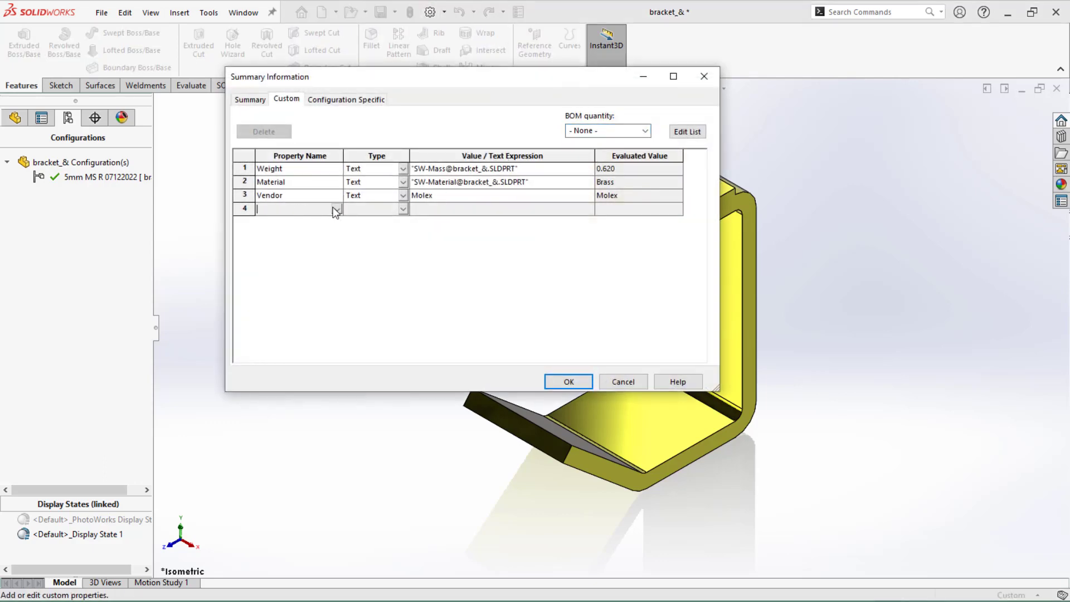
{"action": "left_click", "coordinate": [335, 209]}
{"action": "scroll", "coordinate": [312, 267], "scroll_direction": "down", "scroll_amount": 5}
{"action": "scroll", "coordinate": [305, 287], "scroll_direction": "down", "scroll_amount": 5}
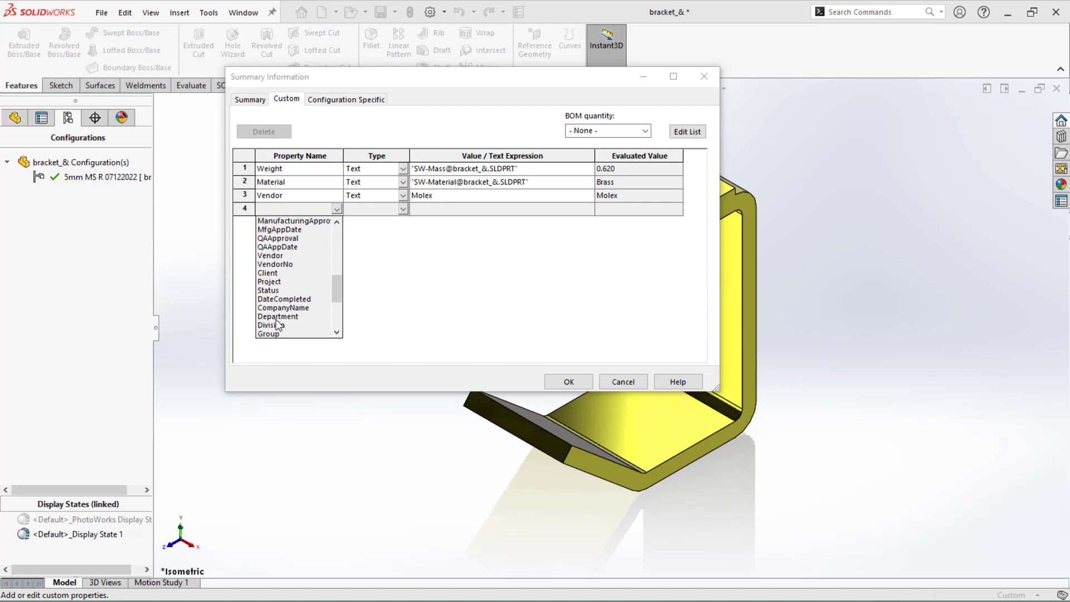
{"action": "left_click", "coordinate": [275, 265]}
{"action": "left_click", "coordinate": [300, 209]}
{"action": "left_click", "coordinate": [459, 209]}
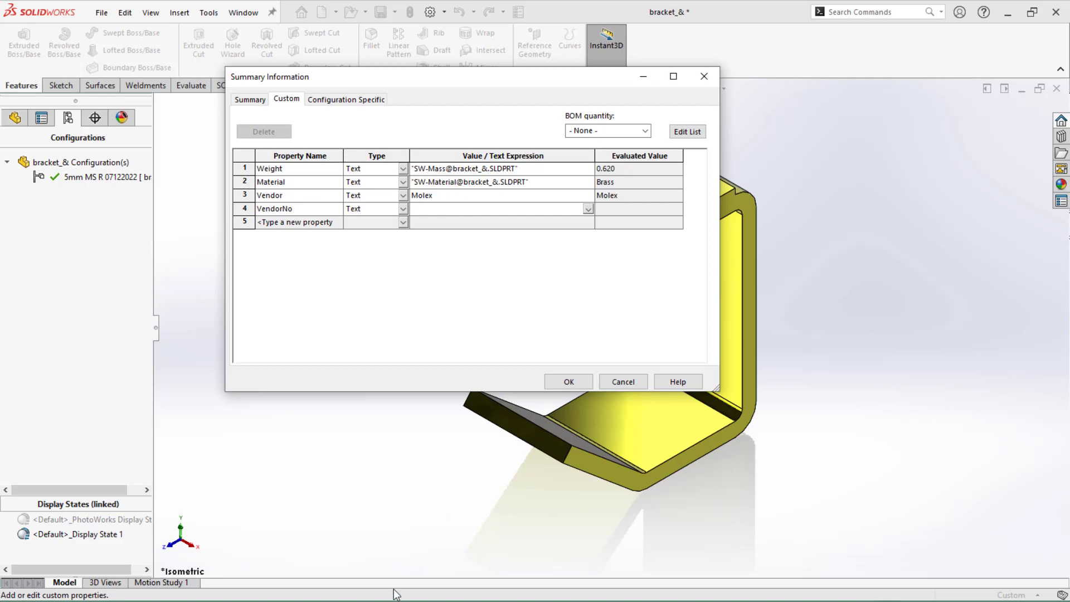
- Write I-0001 to I-0004 in Notepad, paste them as VendorNo's value, and close the properties
{"action": "key", "text": "alt+Tab"}
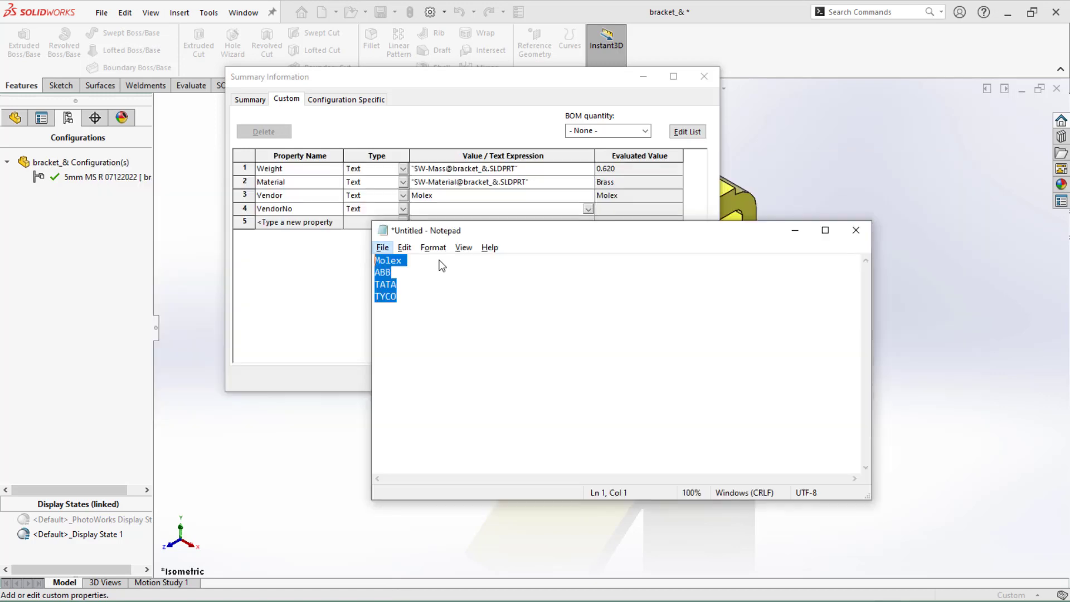
{"action": "left_click", "coordinate": [417, 265]}
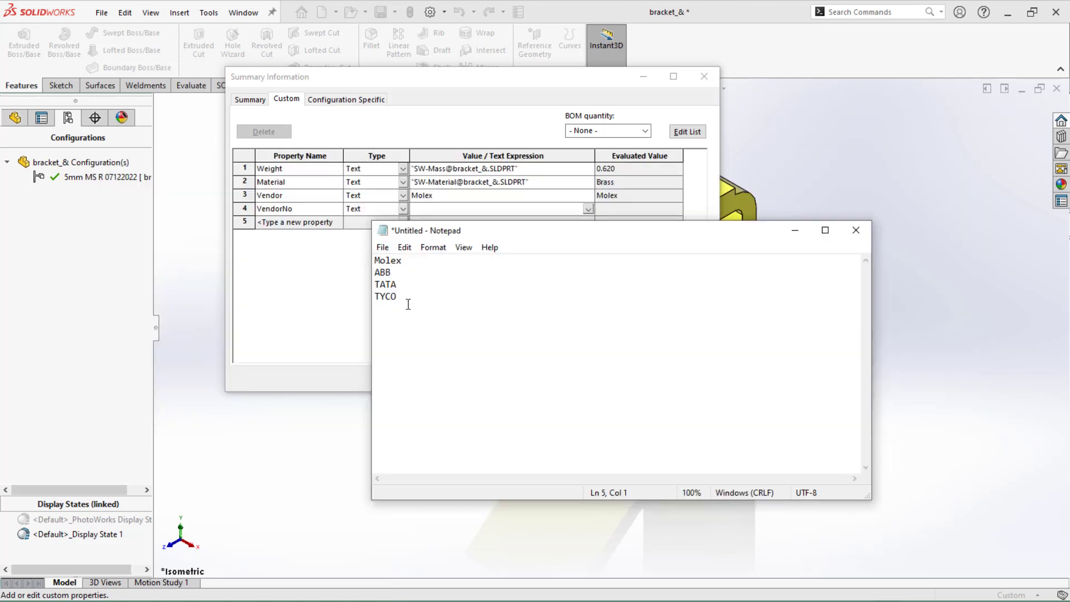
{"action": "type", "text": "-0002 I-0003 I-0004"}
{"action": "left_click_drag", "start_coordinate": [427, 341], "coordinate": [374, 312]}
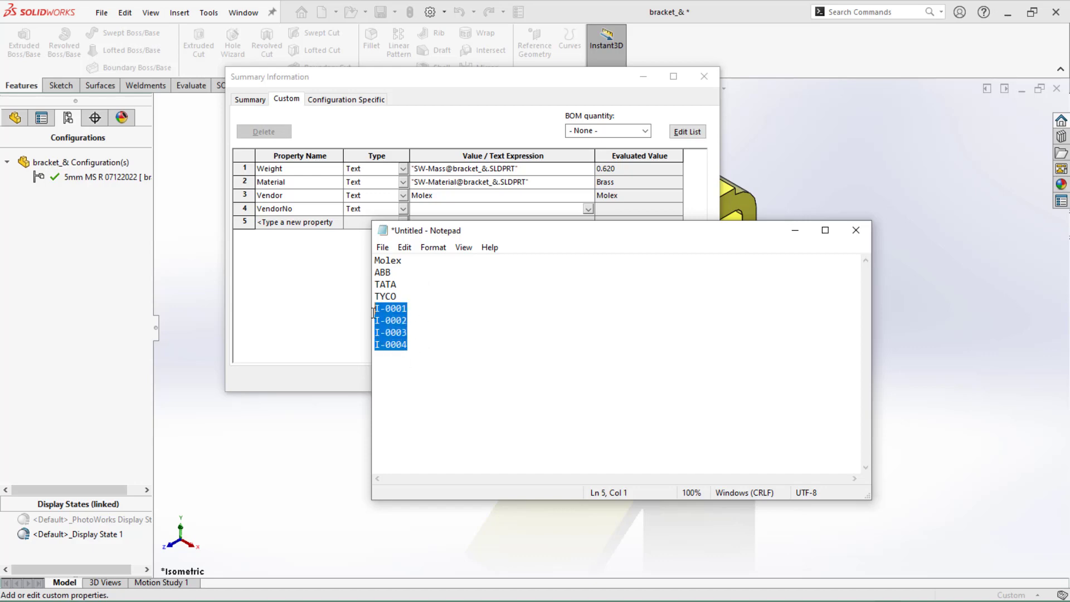
{"action": "left_click", "coordinate": [473, 210]}
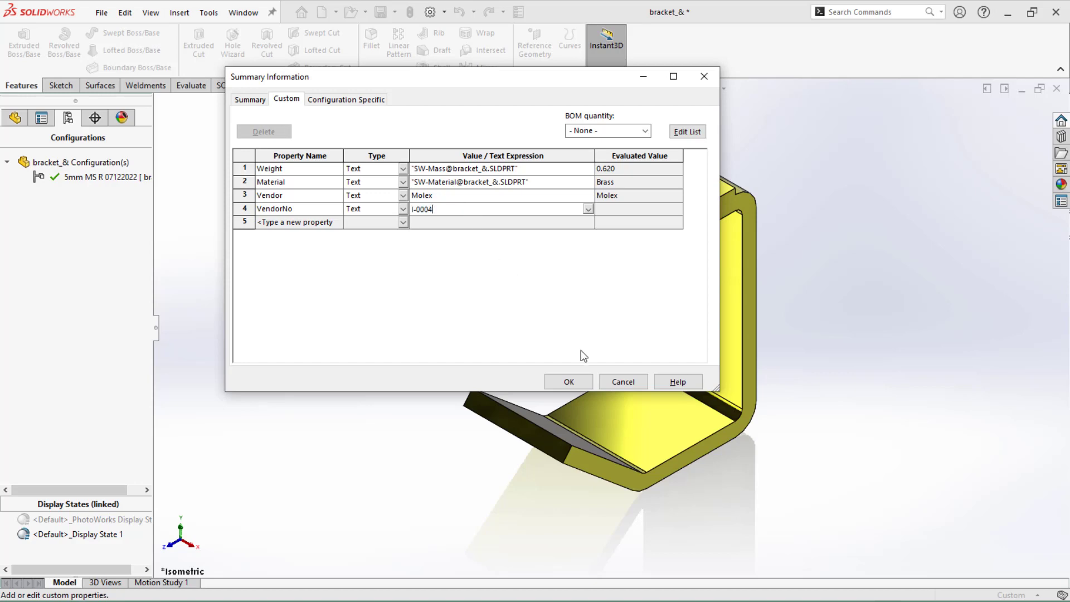
{"action": "left_click", "coordinate": [569, 381]}
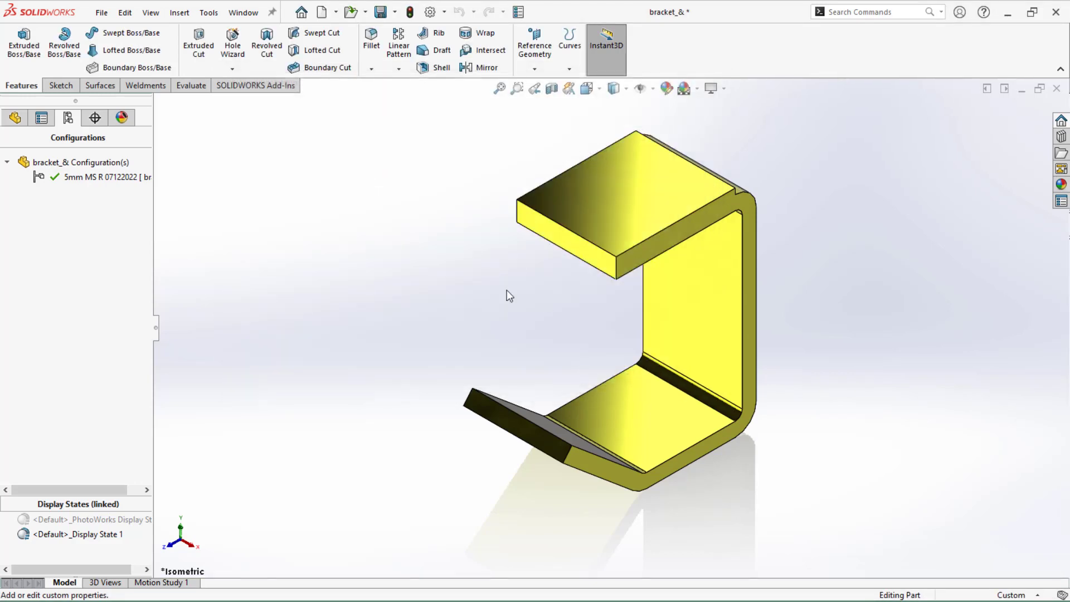
- In the Universal Joint drawing's BOM, move the QTY. column in front of VENDOR
{"action": "key", "text": "ctrl+Tab"}
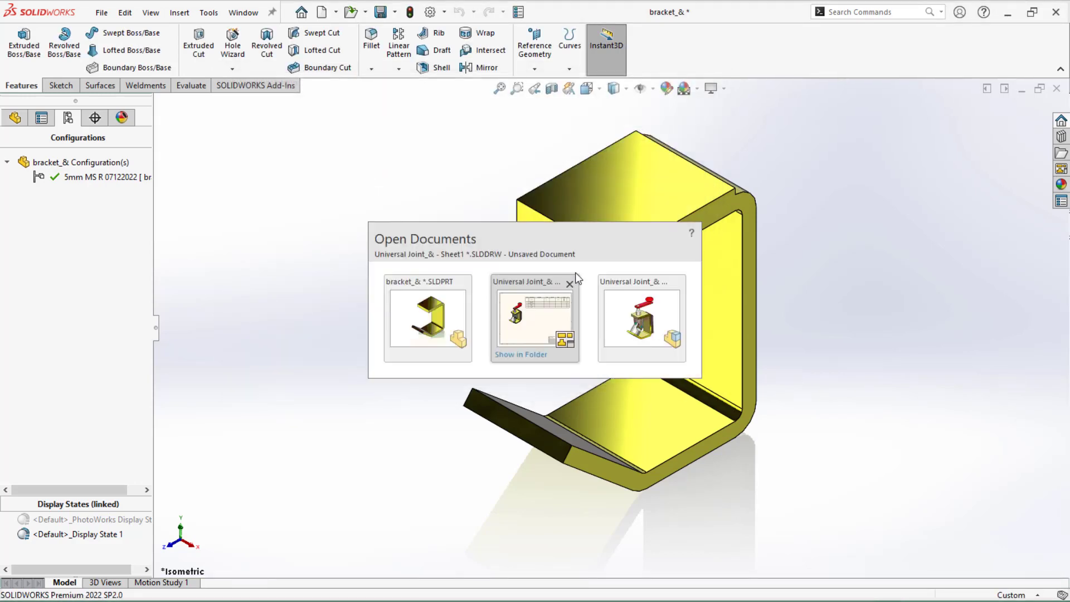
{"action": "left_click", "coordinate": [544, 307]}
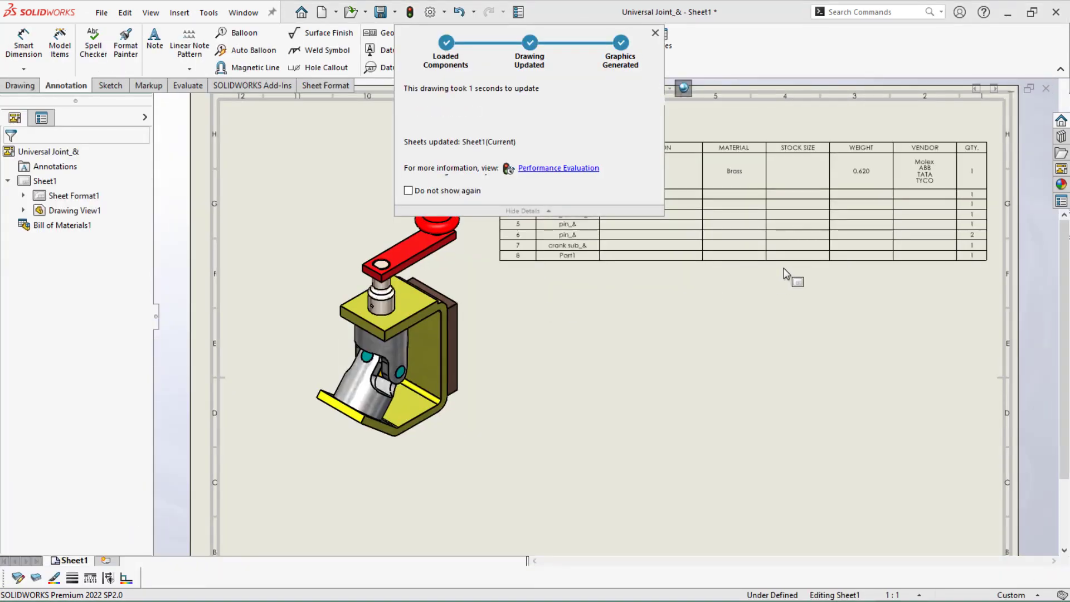
{"action": "scroll", "coordinate": [841, 279], "scroll_direction": "down", "scroll_amount": 4}
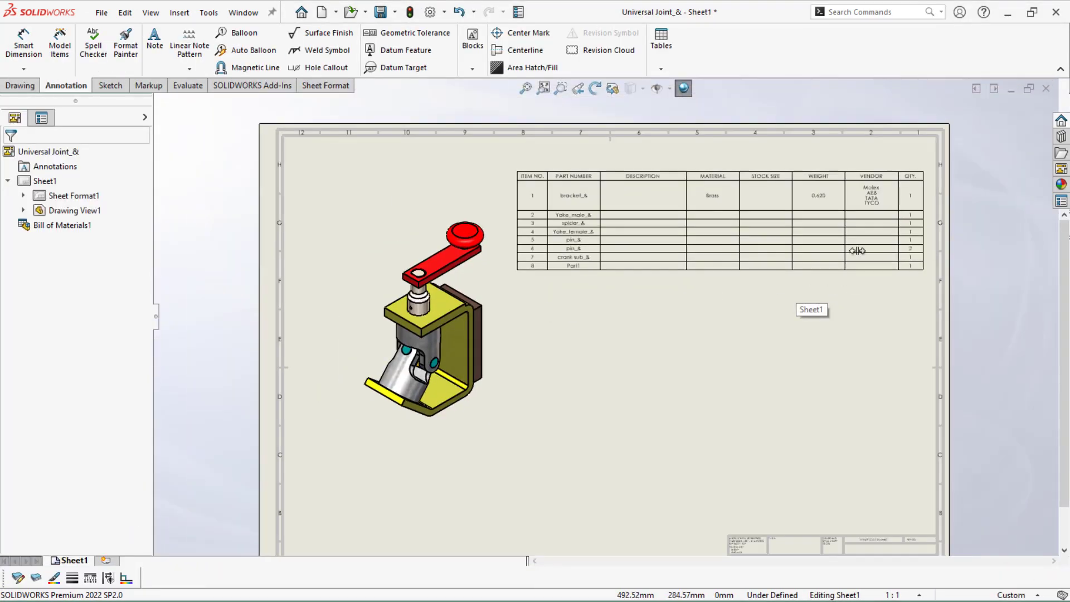
{"action": "scroll", "coordinate": [917, 178], "scroll_direction": "down", "scroll_amount": 2}
{"action": "left_click", "coordinate": [837, 206]}
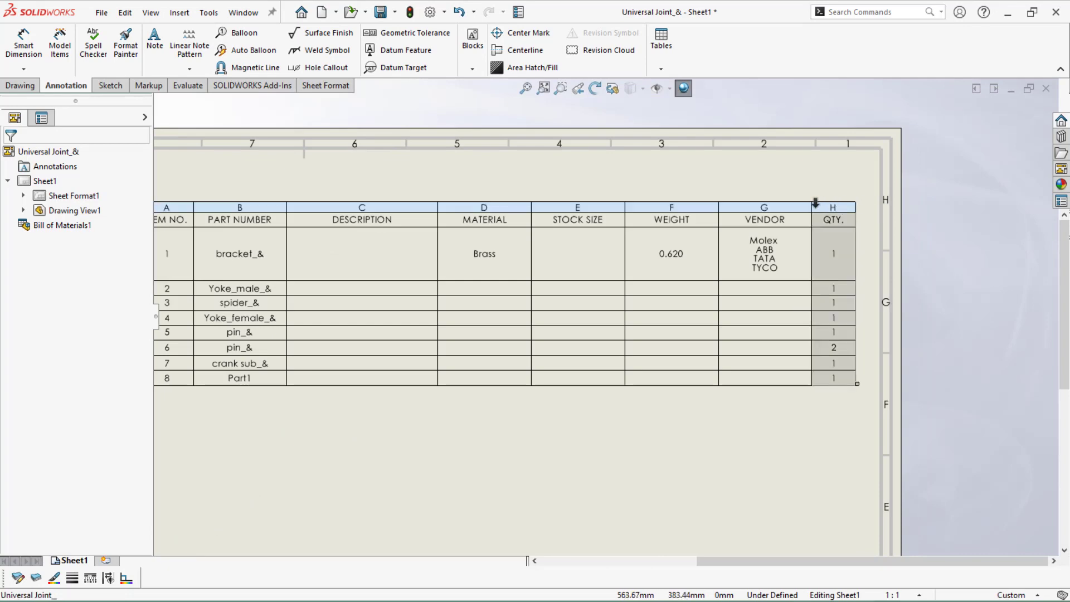
{"action": "left_click_drag", "start_coordinate": [761, 201], "coordinate": [744, 203]}
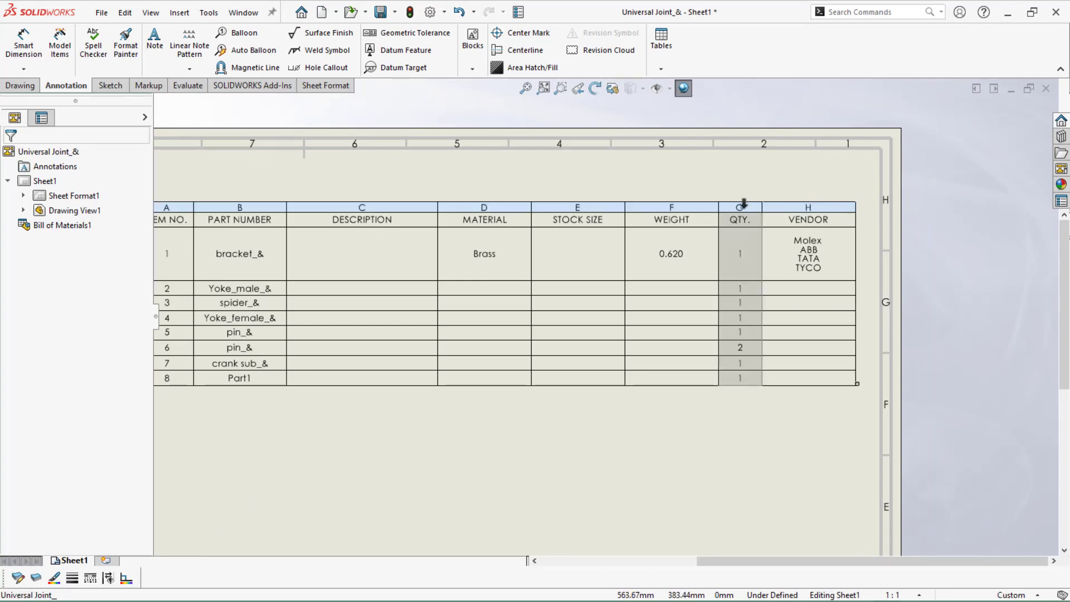
- Insert a column right of VENDOR showing the VendorNo property
{"action": "left_click", "coordinate": [824, 205]}
{"action": "right_click", "coordinate": [823, 205]}
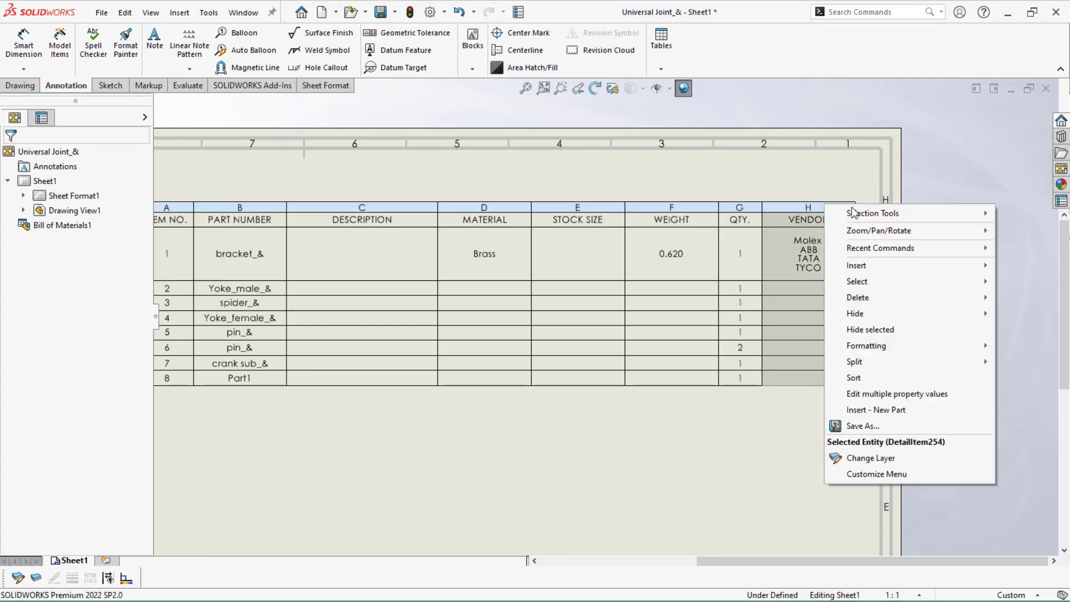
{"action": "mouse_move", "coordinate": [867, 267]}
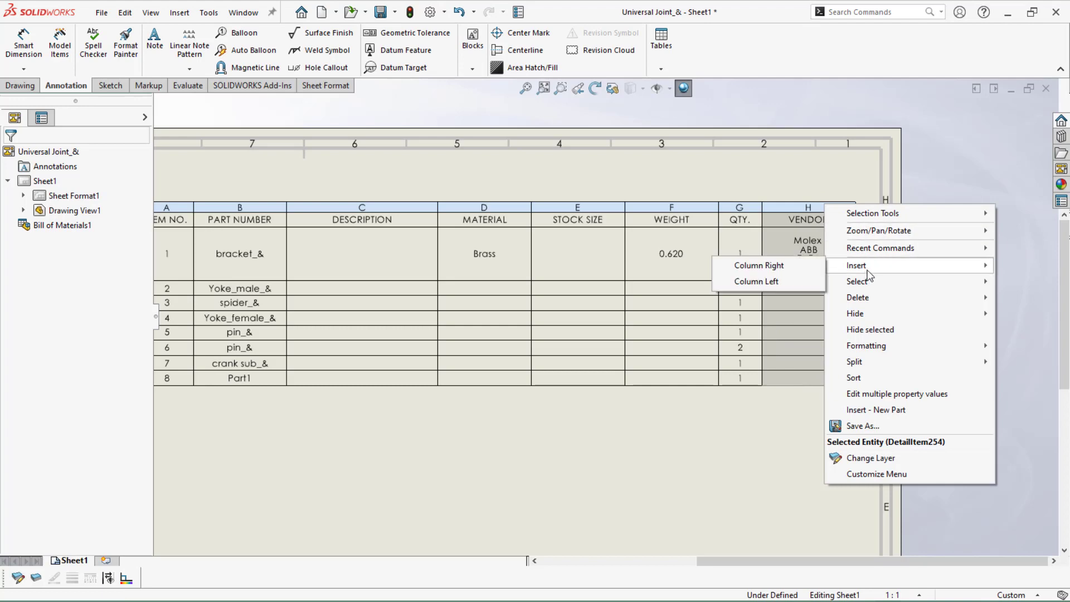
{"action": "left_click", "coordinate": [750, 273]}
{"action": "left_click", "coordinate": [890, 191]}
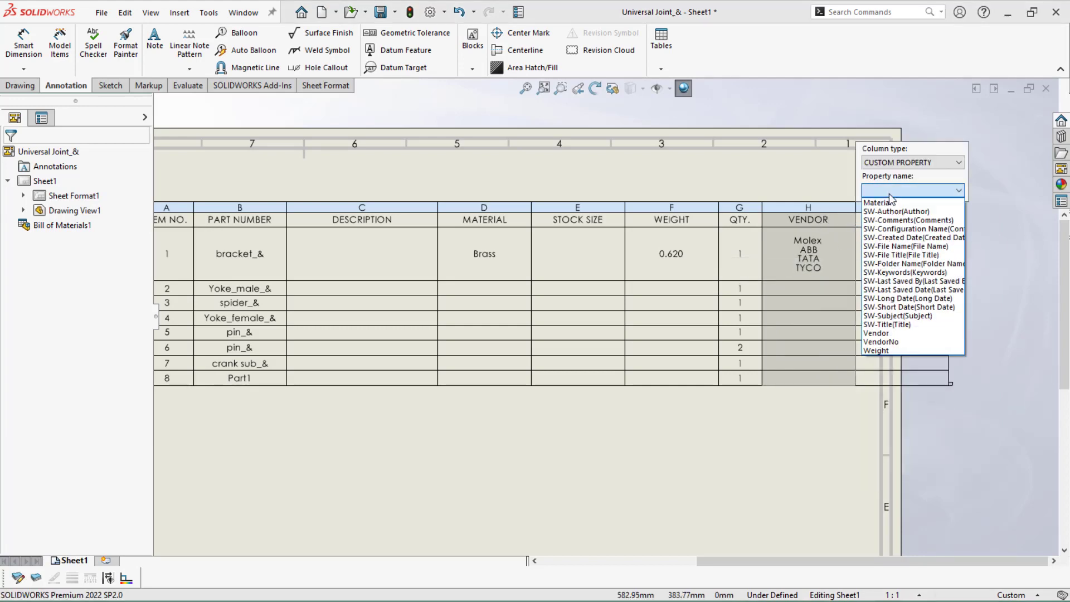
{"action": "left_click", "coordinate": [907, 342]}
{"action": "left_click", "coordinate": [817, 440]}
{"action": "scroll", "coordinate": [639, 325], "scroll_direction": "up", "scroll_amount": 1}
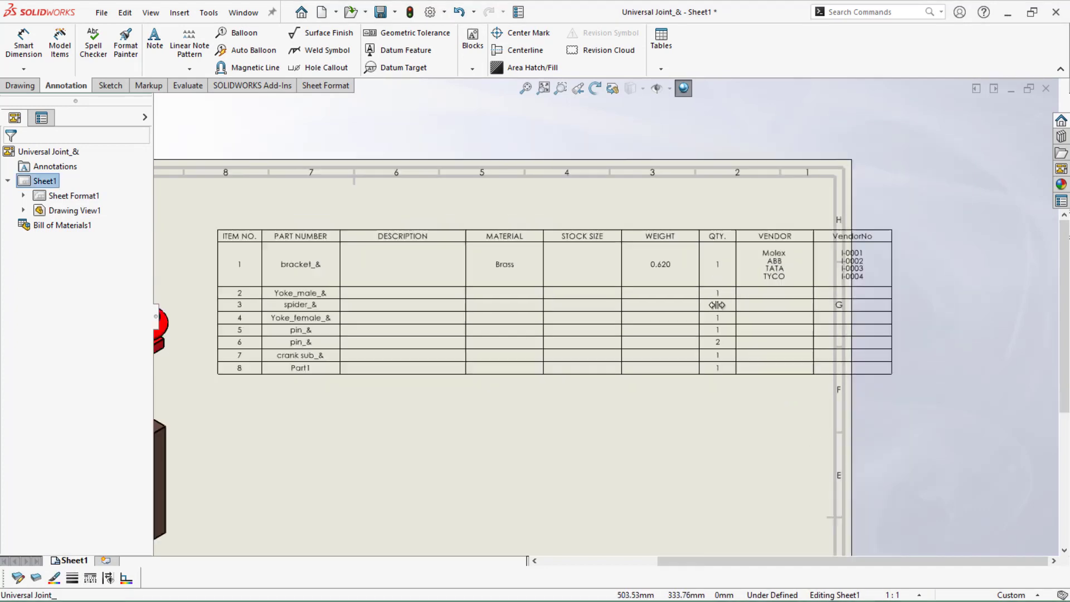
{"action": "scroll", "coordinate": [640, 325], "scroll_direction": "up", "scroll_amount": 1}
- Move the BOM table toward the top-left of the drawing sheet
{"action": "left_click_drag", "start_coordinate": [282, 239], "coordinate": [202, 214]}
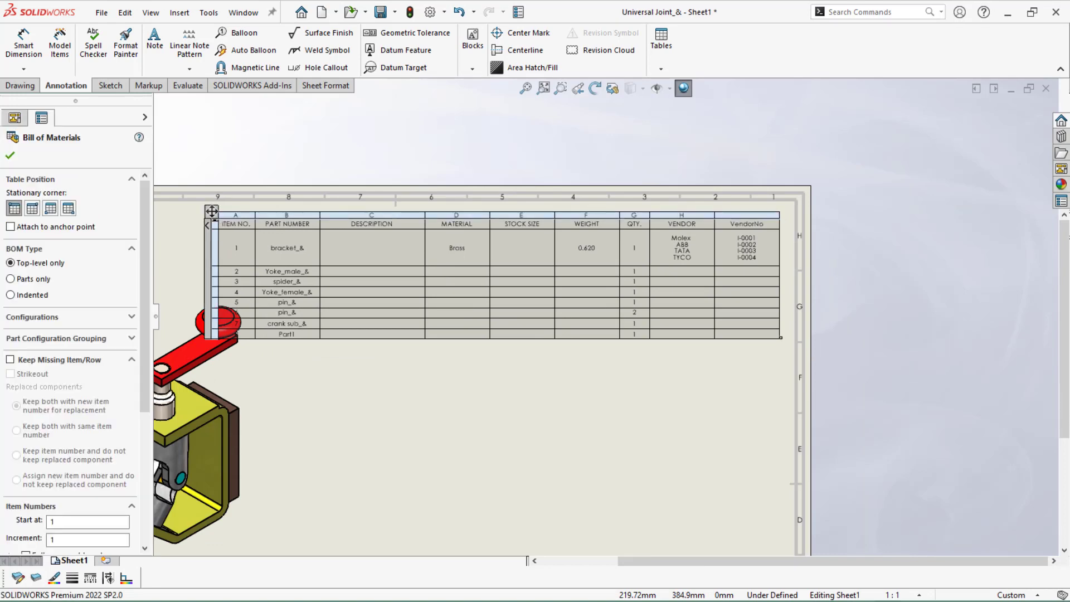
{"action": "left_click", "coordinate": [376, 386]}
{"action": "scroll", "coordinate": [377, 386], "scroll_direction": "up", "scroll_amount": 2}
- Shift the isometric view down-left on the sheet and dismiss the save reminder
{"action": "left_click_drag", "start_coordinate": [415, 290], "coordinate": [376, 330]}
{"action": "scroll", "coordinate": [437, 310], "scroll_direction": "down", "scroll_amount": 2}
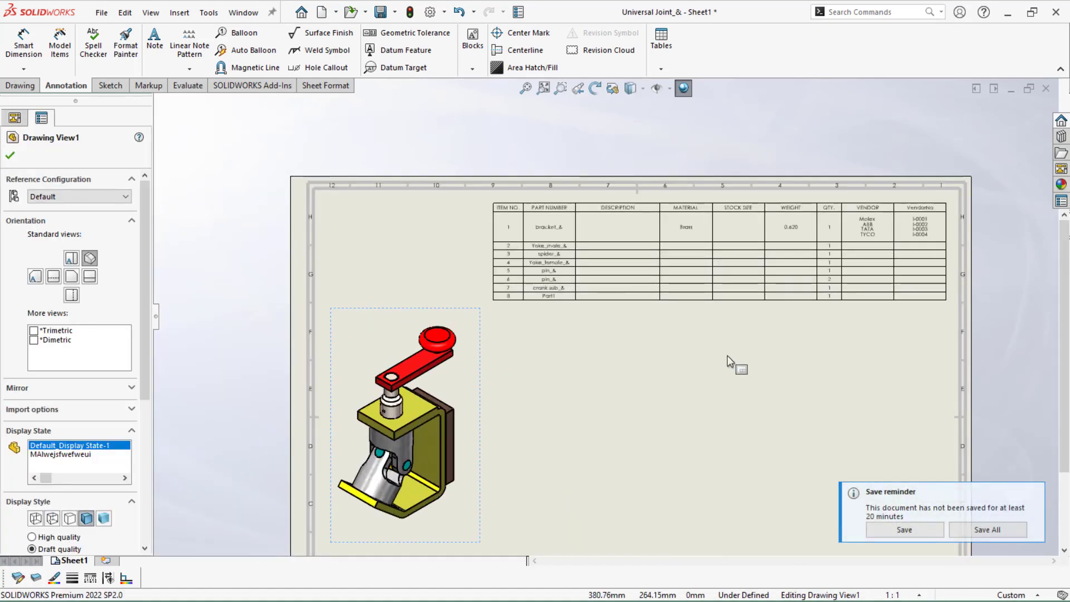
{"action": "scroll", "coordinate": [728, 361], "scroll_direction": "down", "scroll_amount": 1}
{"action": "left_click", "coordinate": [955, 400]}
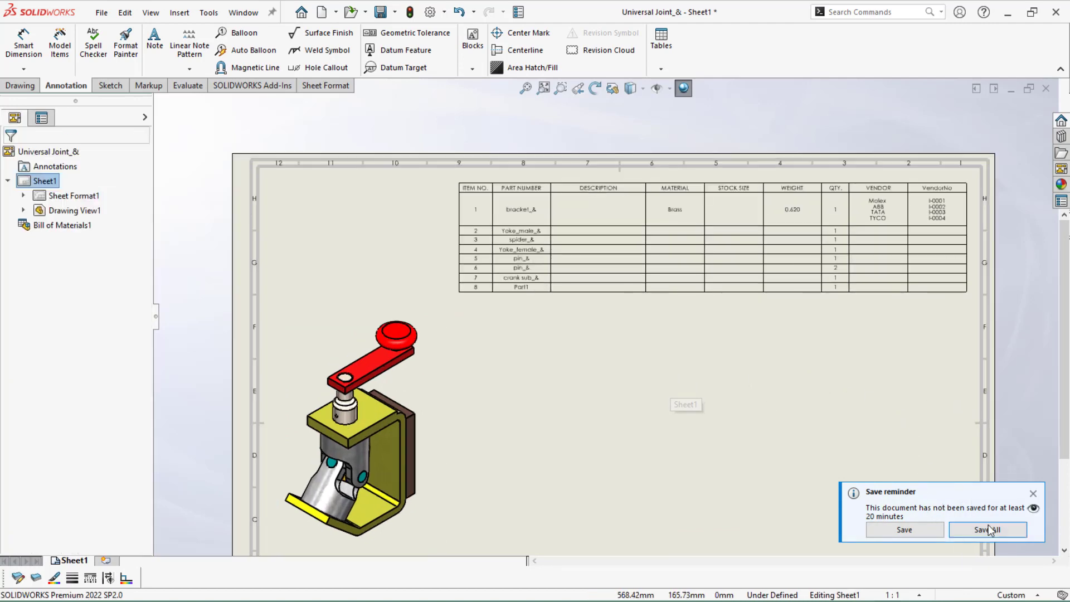
{"action": "left_click", "coordinate": [1033, 494]}
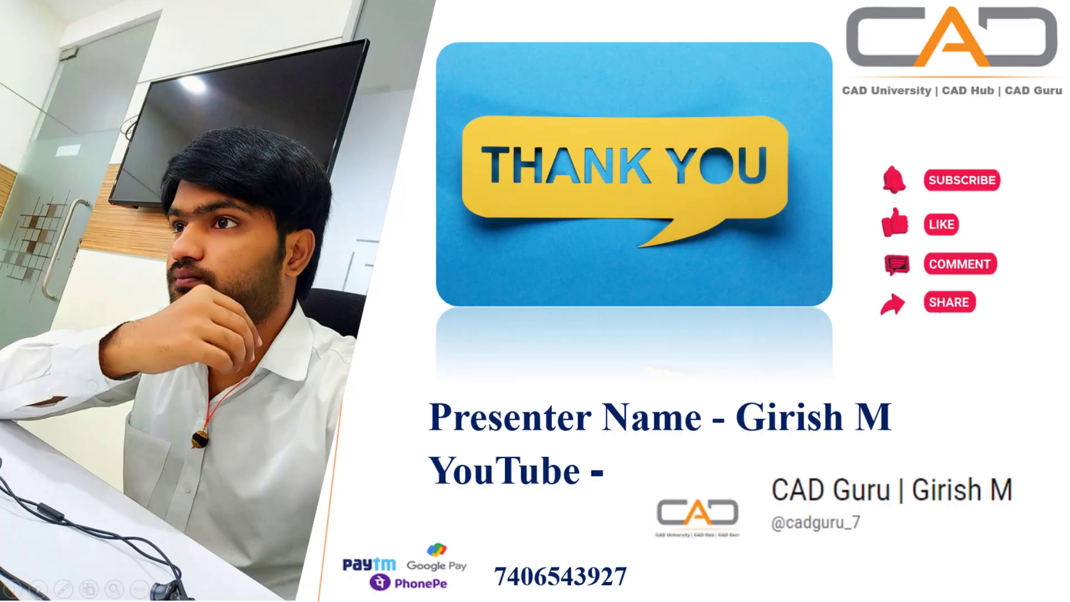